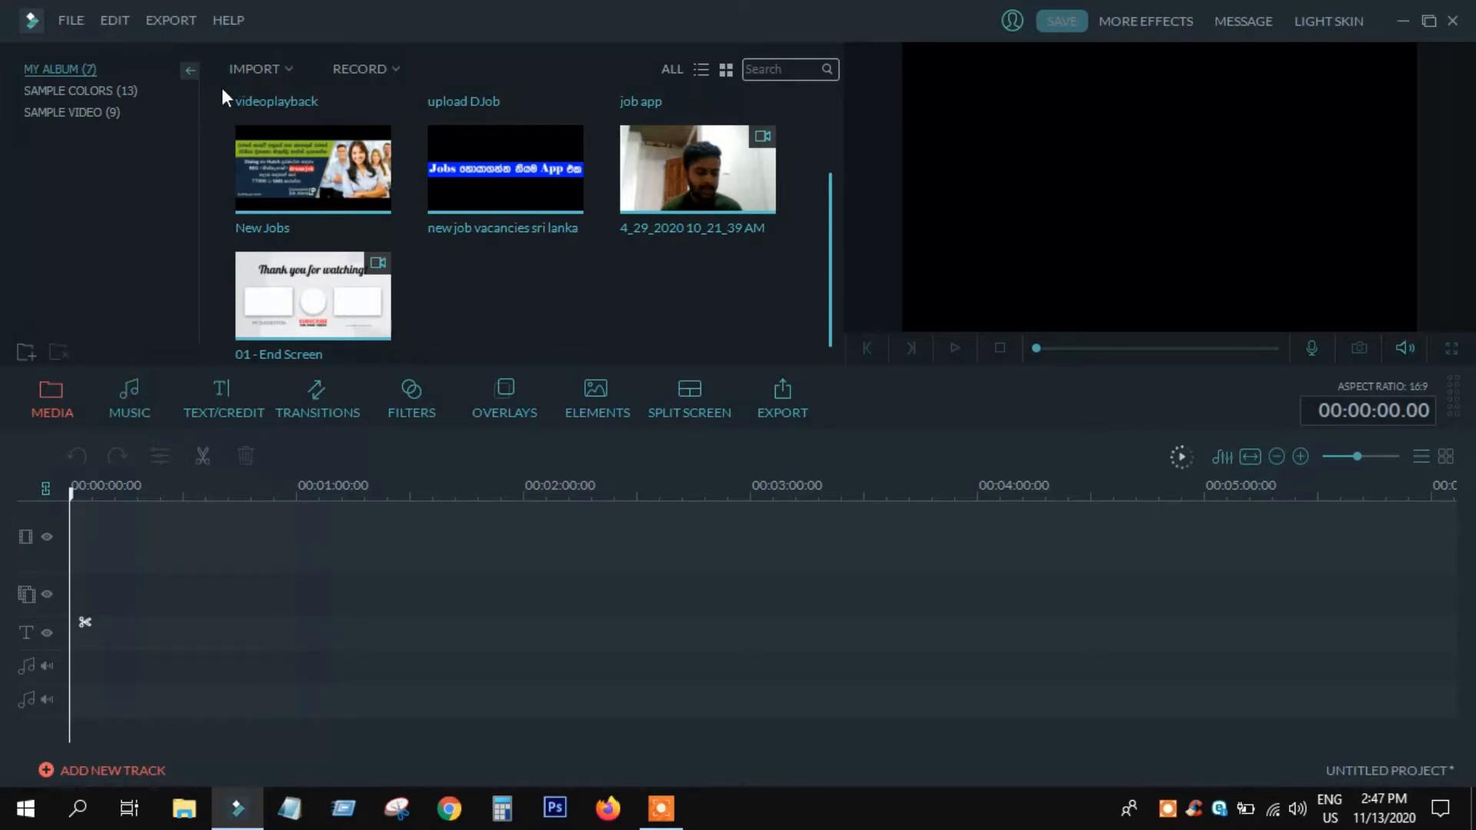
Import the Udurawee audio file from the Music folder in Downloads into the media library
{"action": "left_click", "coordinate": [253, 68]}
{"action": "left_click", "coordinate": [251, 92]}
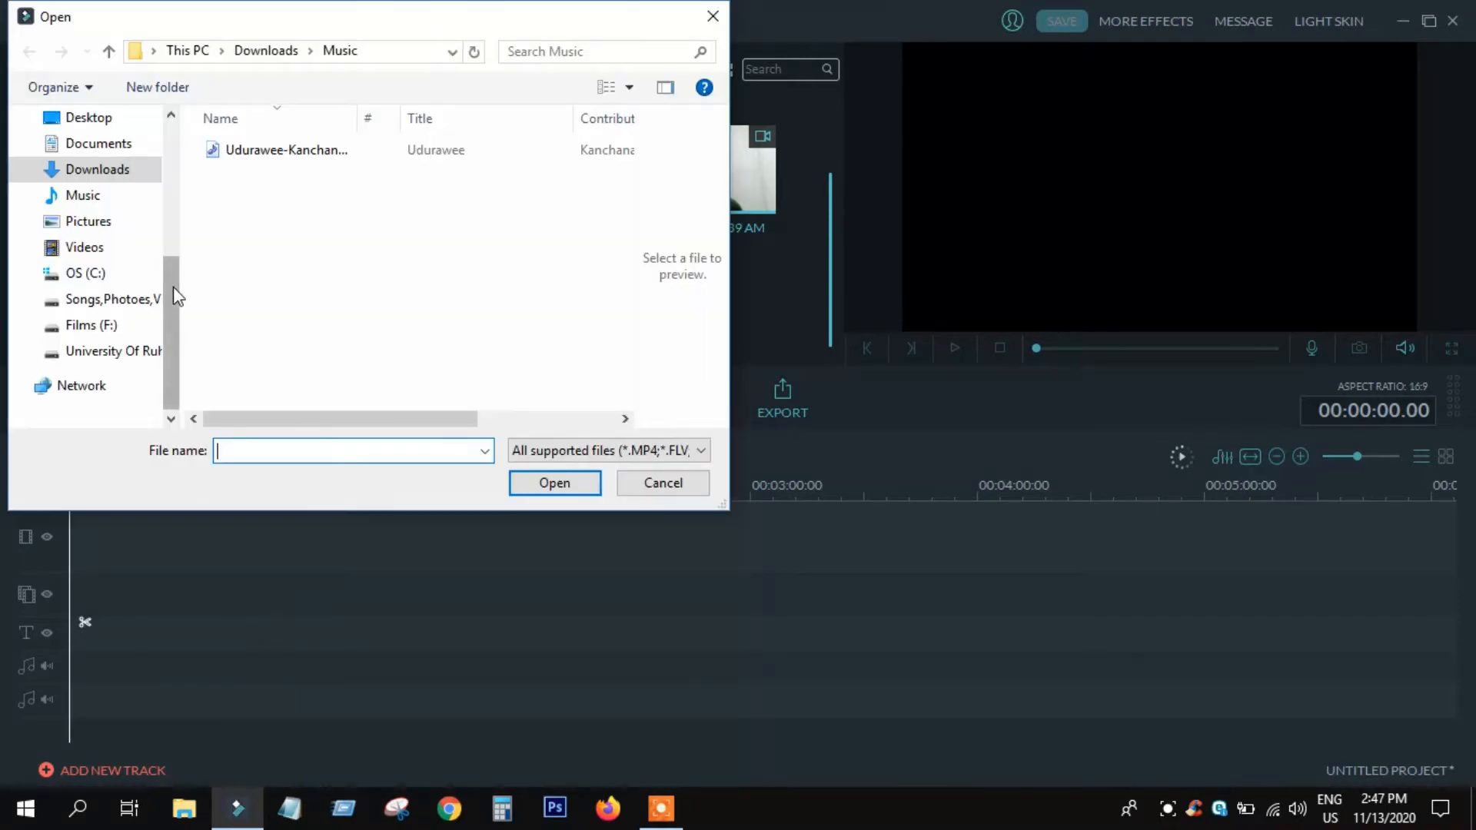
{"action": "left_click_drag", "start_coordinate": [172, 295], "coordinate": [221, 286]}
{"action": "left_click", "coordinate": [291, 154]}
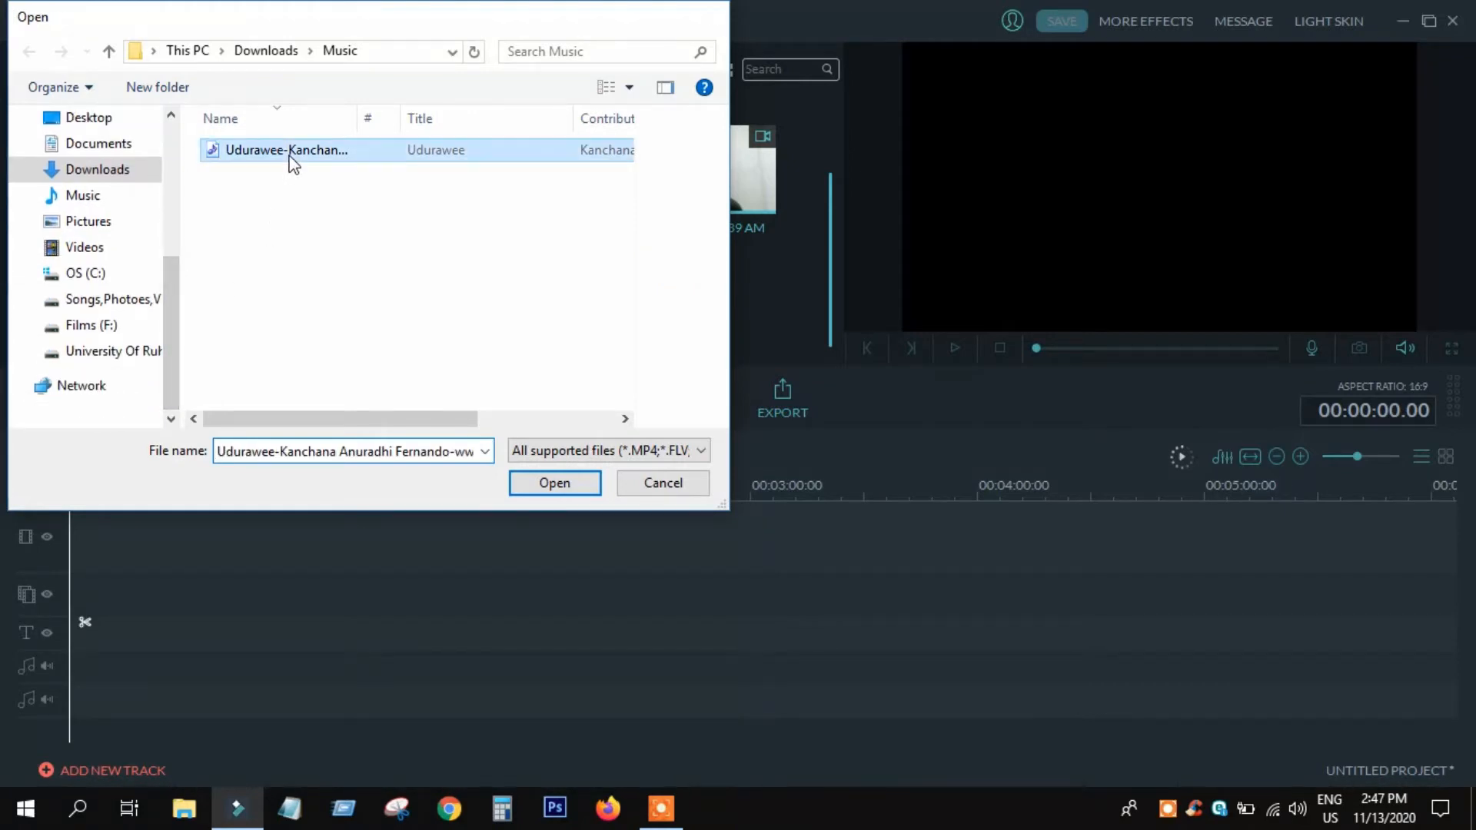
{"action": "double_click", "coordinate": [290, 153]}
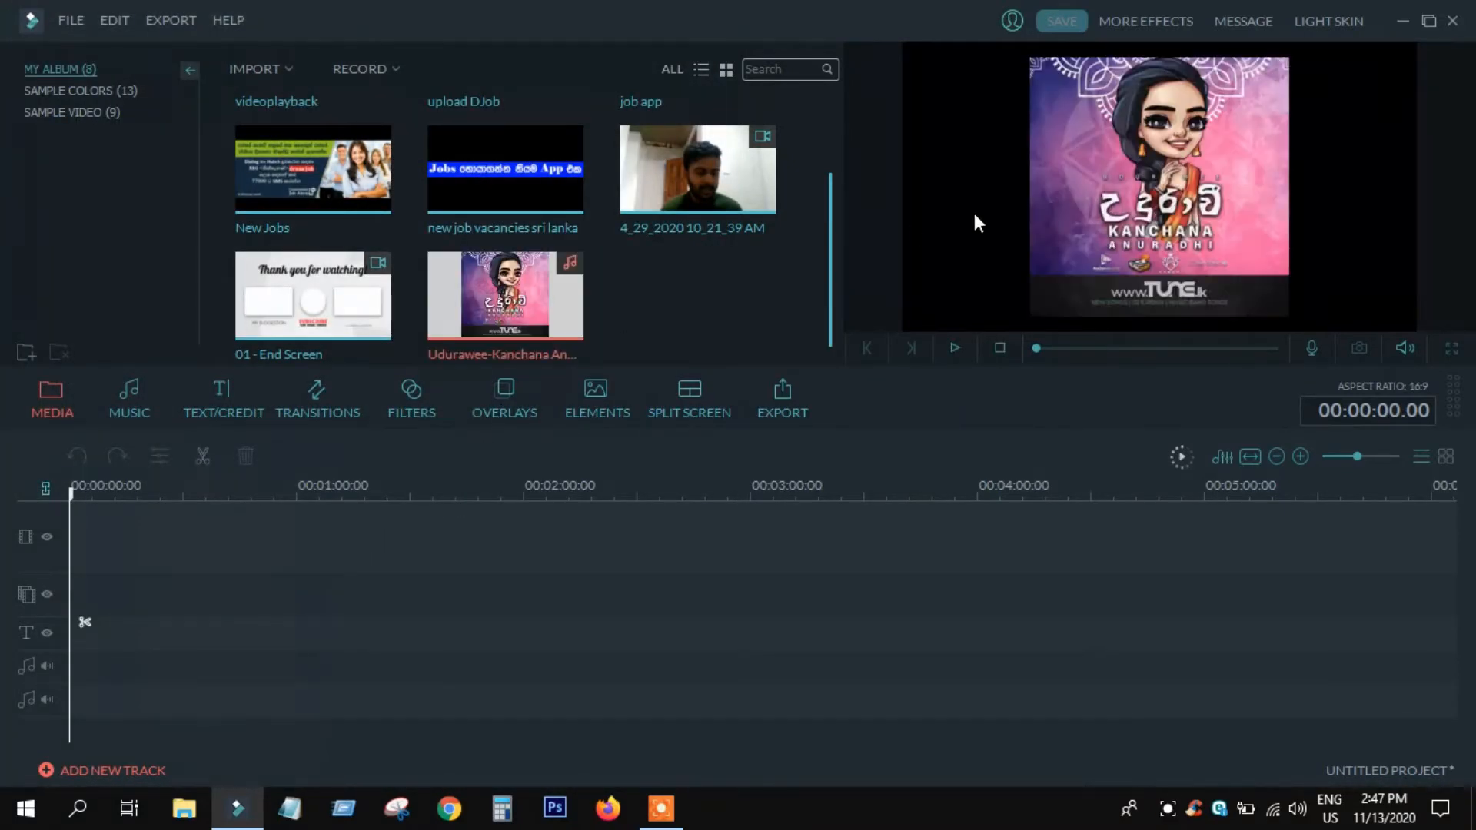
Place the Udurawee audio at the start of the first audio track and briefly preview it
{"action": "left_click_drag", "start_coordinate": [504, 296], "coordinate": [77, 570]}
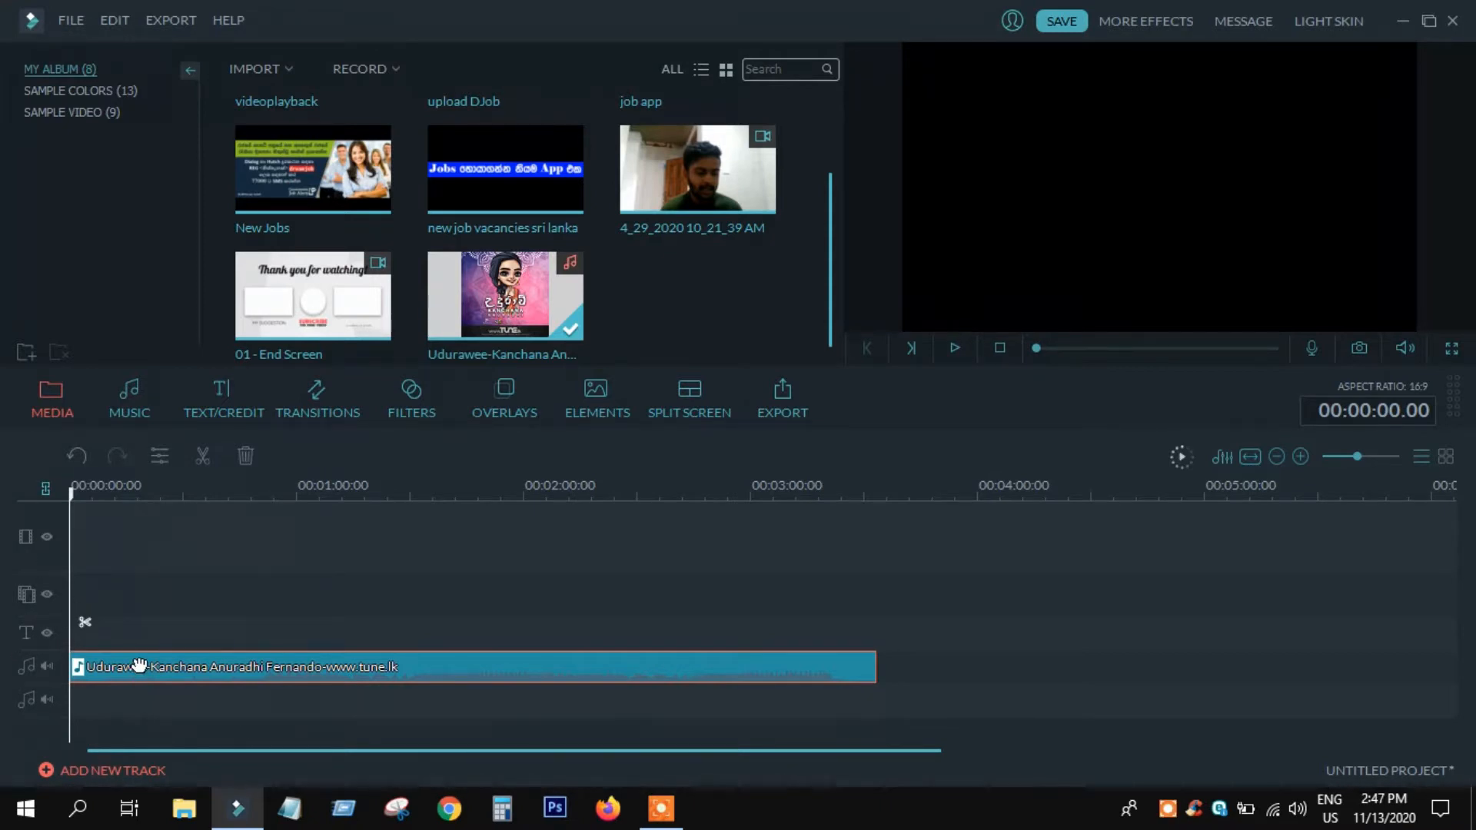
{"action": "key", "text": "space"}
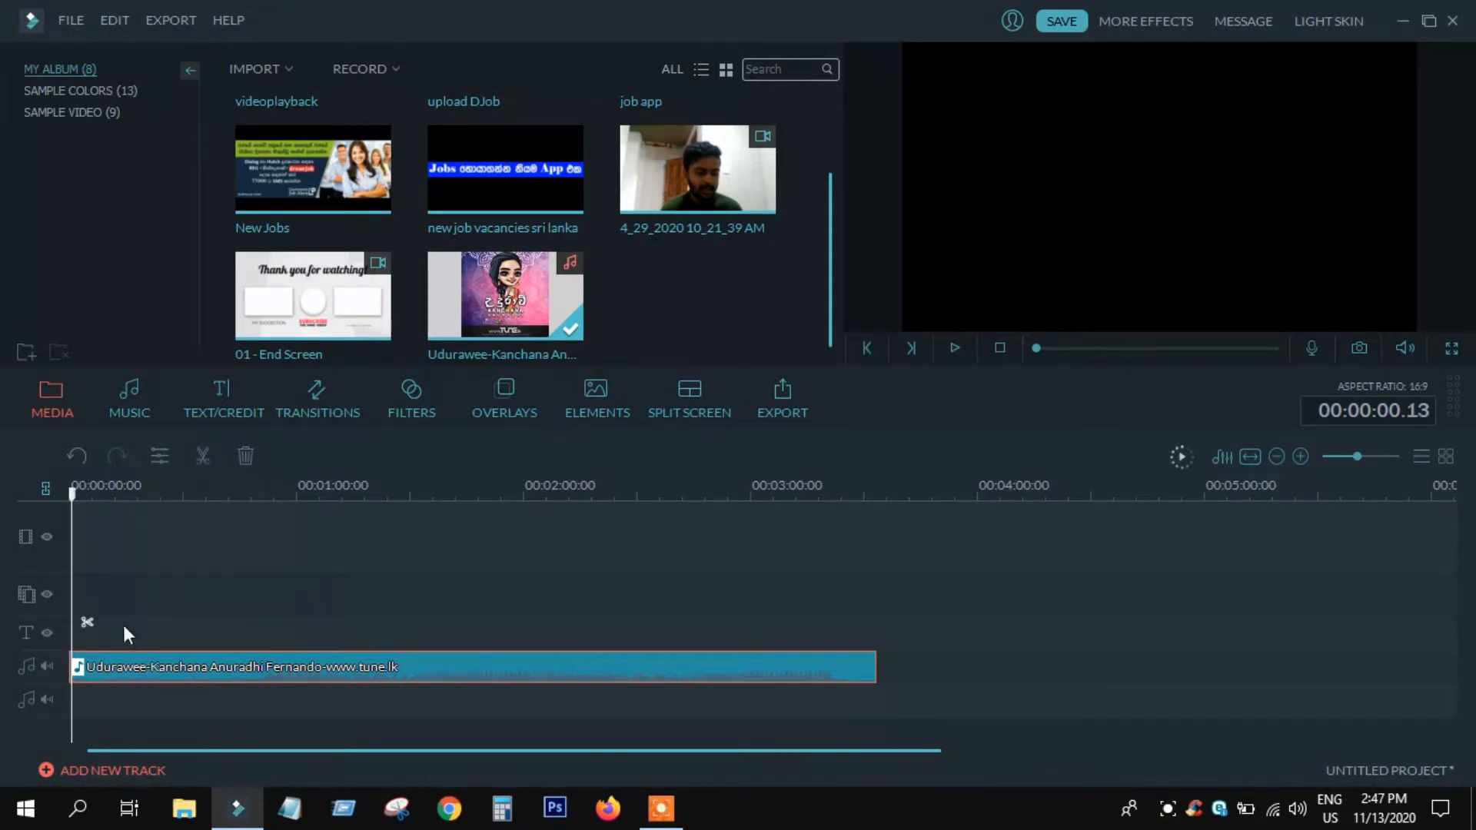
{"action": "left_click_drag", "start_coordinate": [73, 495], "coordinate": [67, 498]}
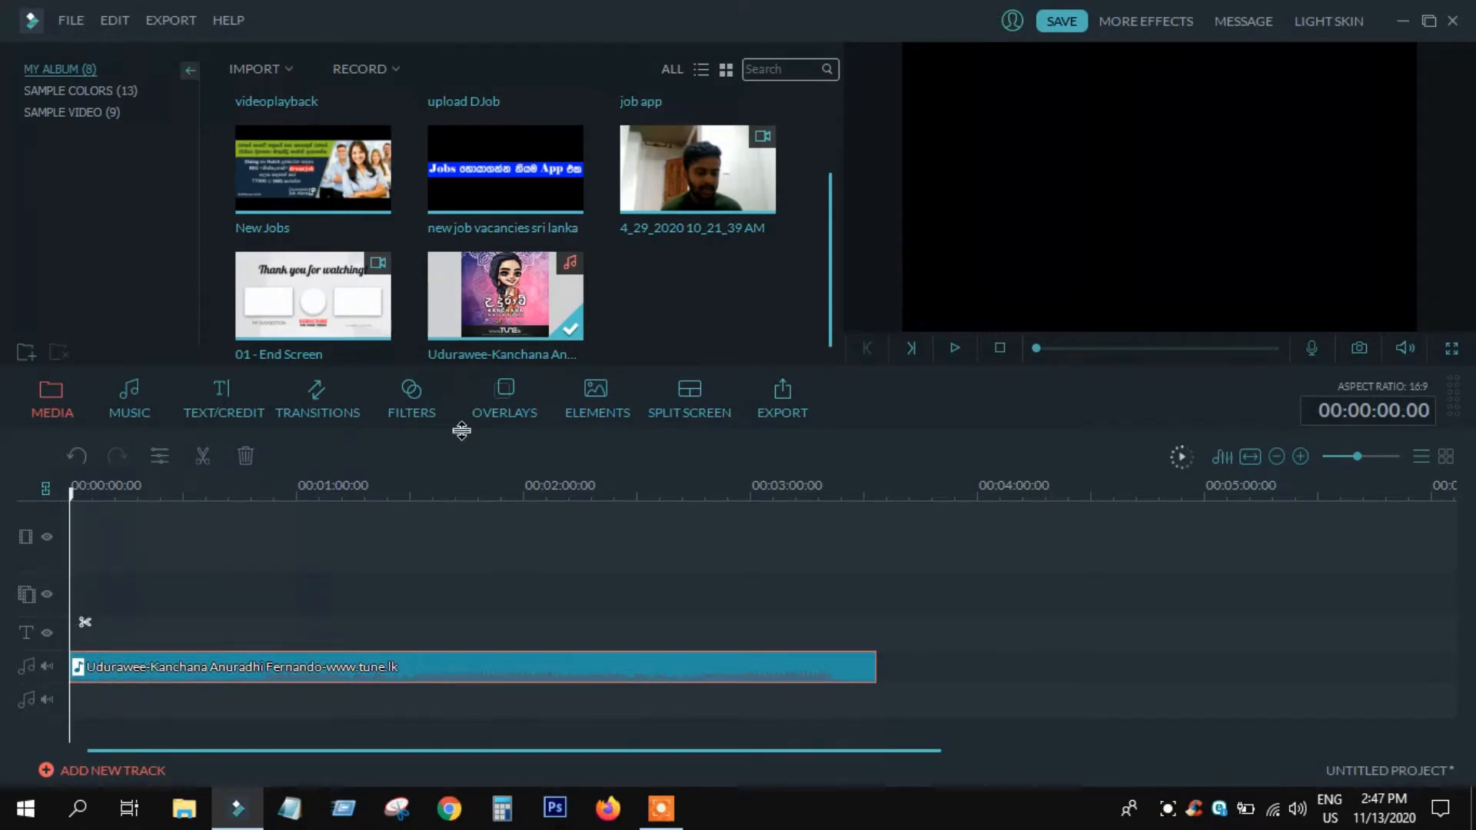
Place the upload DJob video at the start of the video track and preview it through to its end
{"action": "left_click_drag", "start_coordinate": [827, 286], "coordinate": [854, 234]}
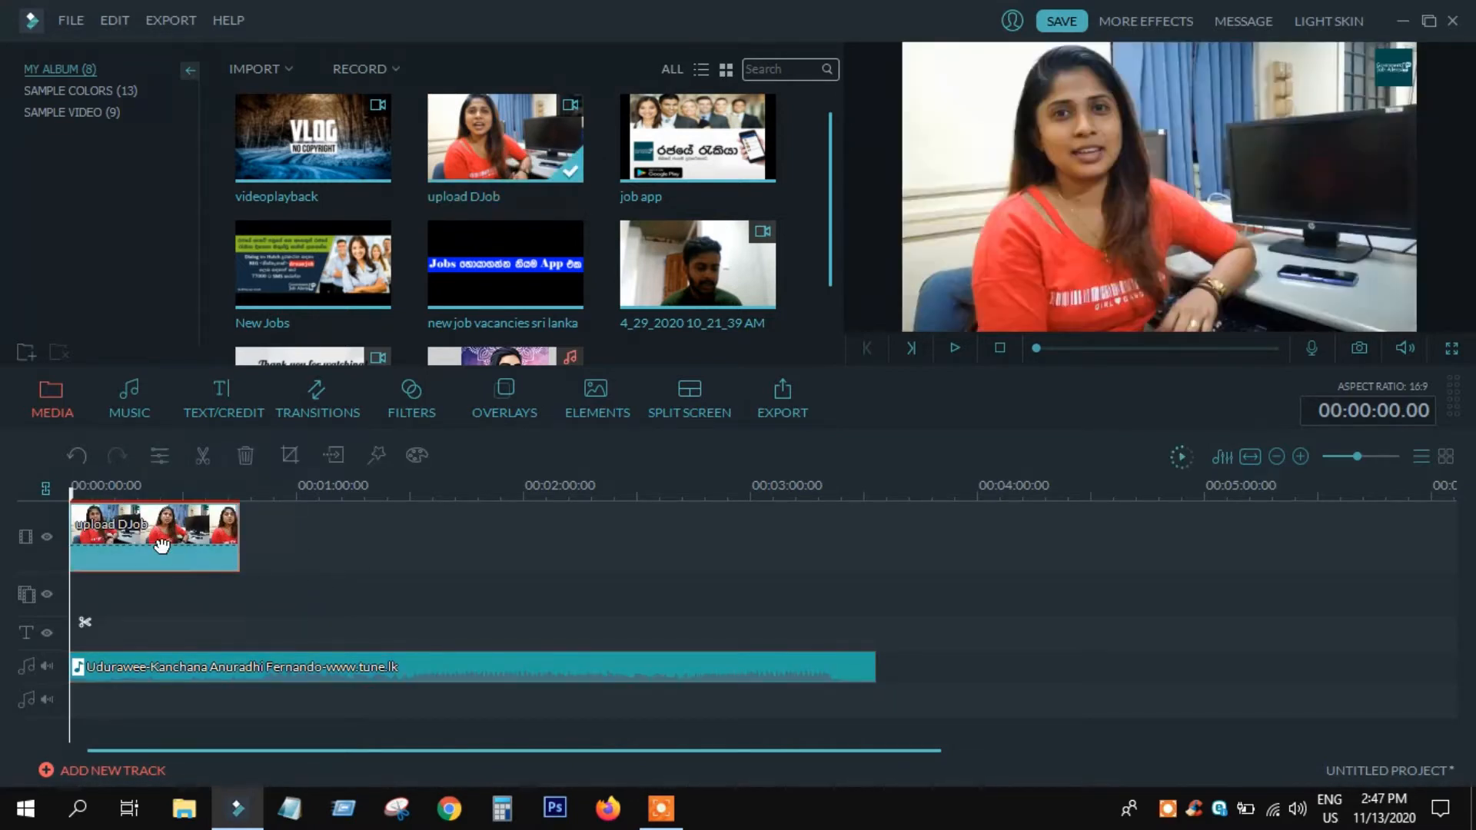
{"action": "key", "text": "space"}
{"action": "key", "text": "space"}
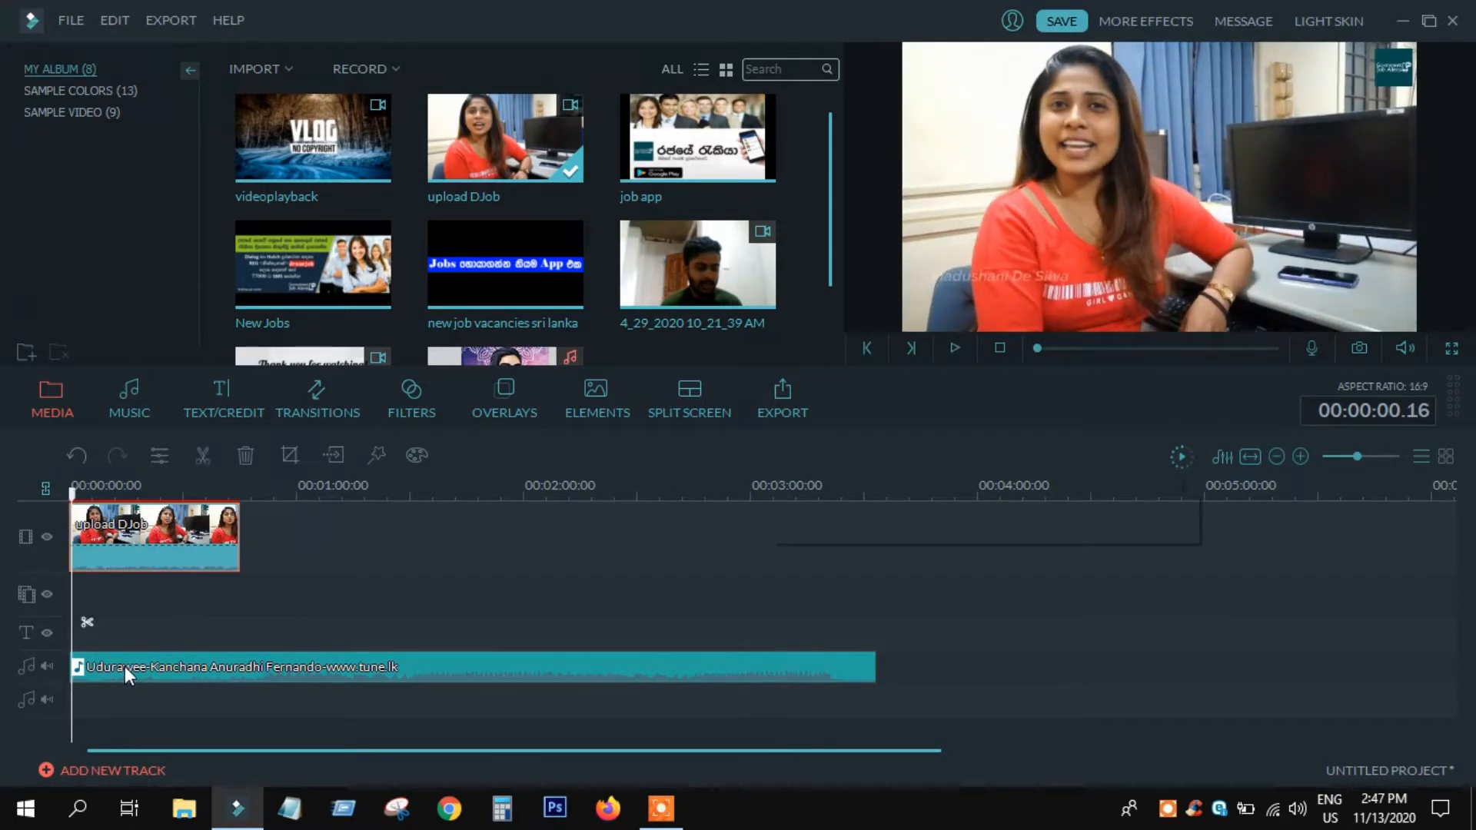
{"action": "right_click", "coordinate": [126, 544]}
{"action": "key", "text": "Escape"}
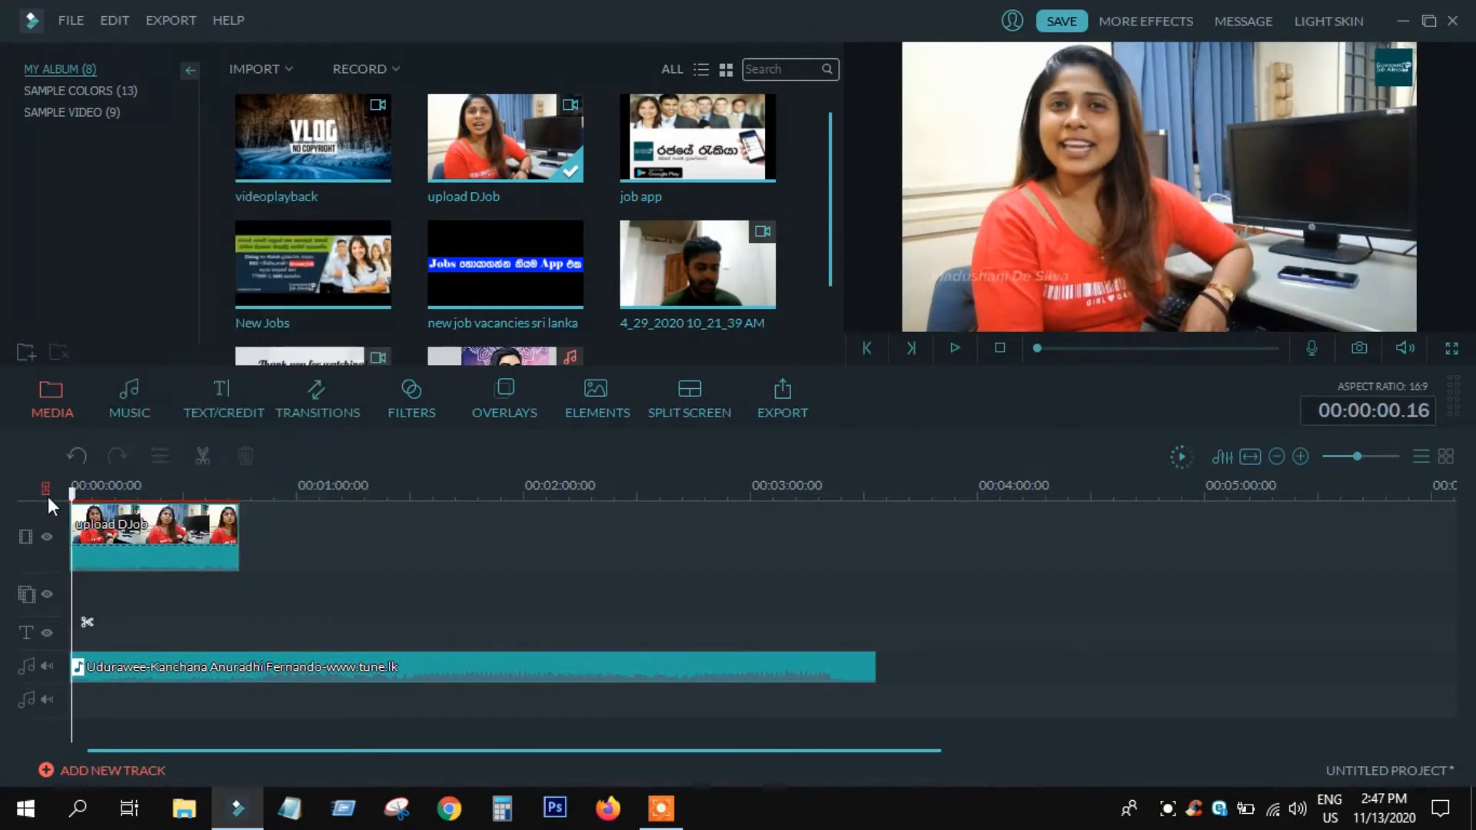
{"action": "left_click_drag", "start_coordinate": [70, 496], "coordinate": [239, 495]}
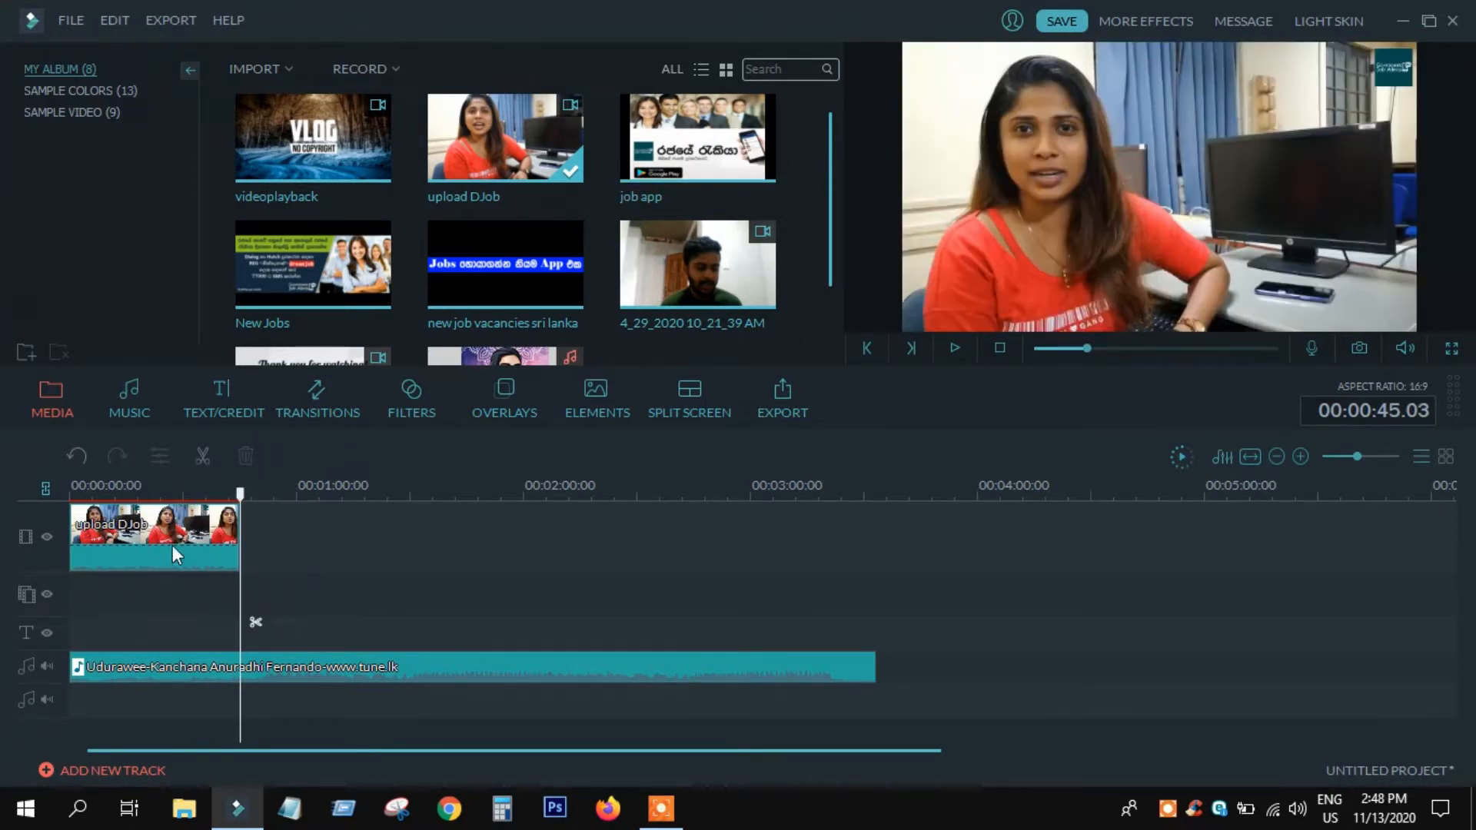
Look through the tracks in the built-in music library
{"action": "left_click", "coordinate": [127, 400]}
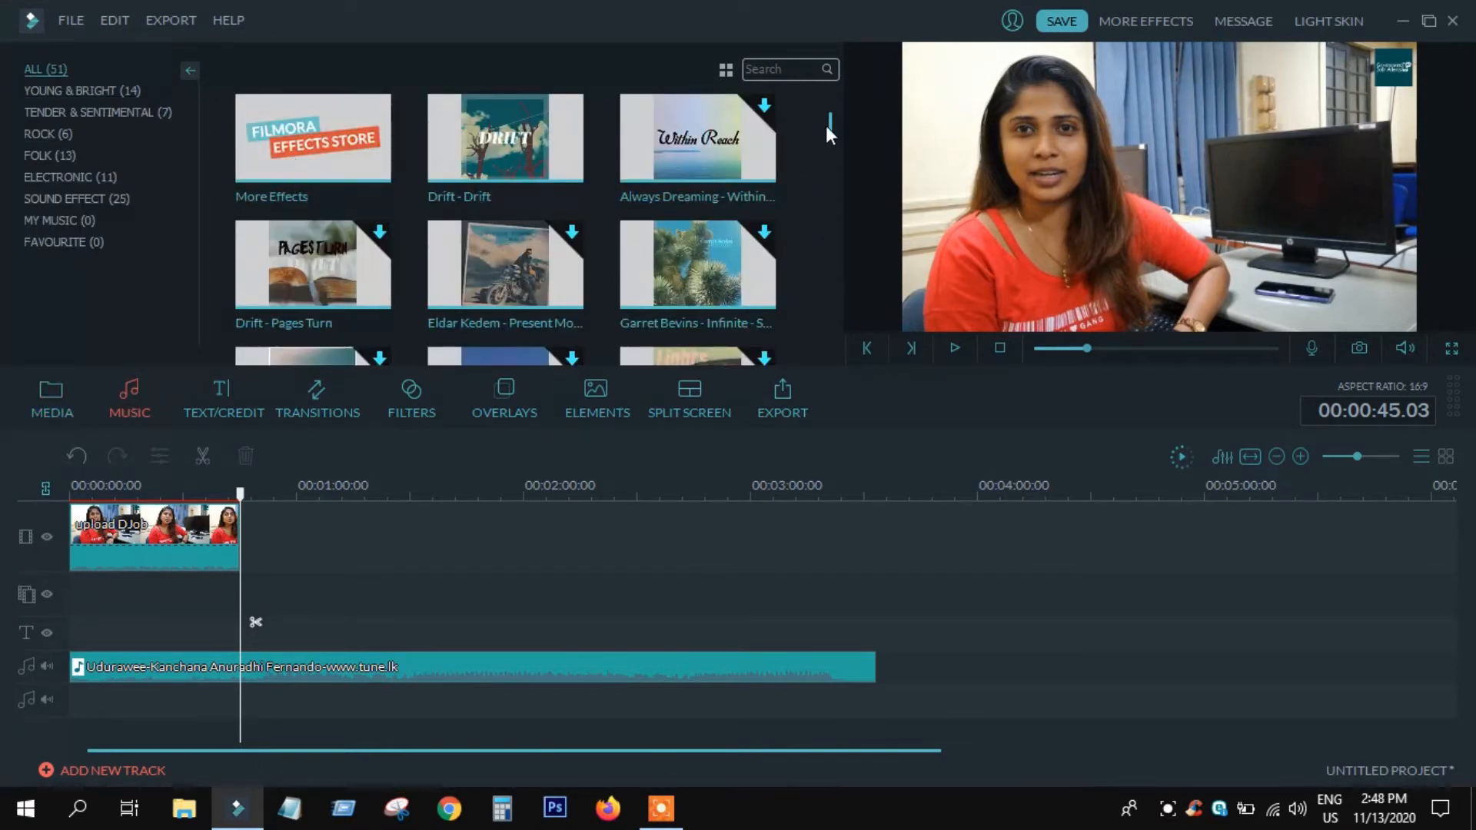
{"action": "left_click_drag", "start_coordinate": [830, 123], "coordinate": [832, 151]}
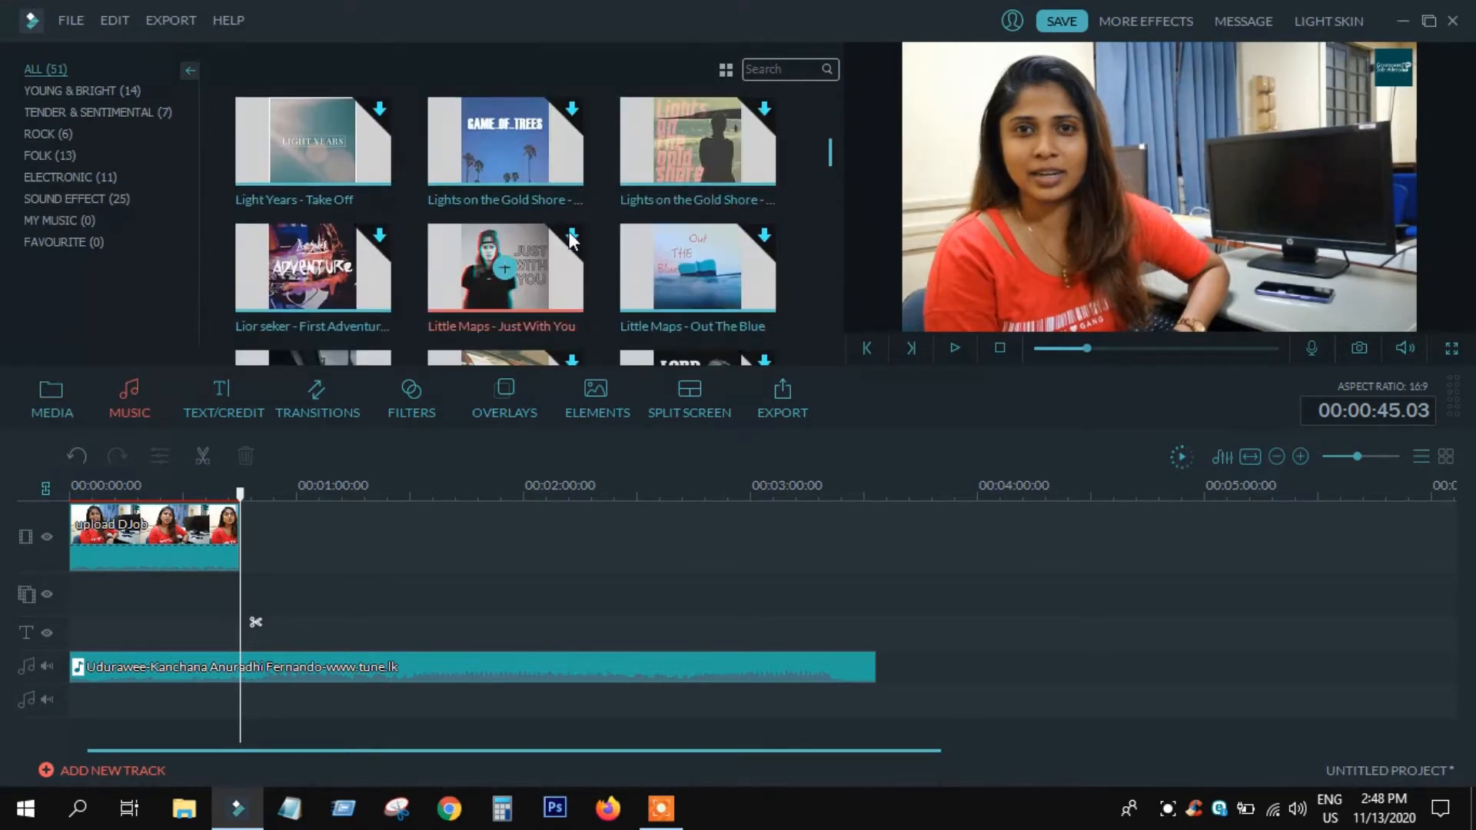
{"action": "left_click_drag", "start_coordinate": [832, 152], "coordinate": [824, 126]}
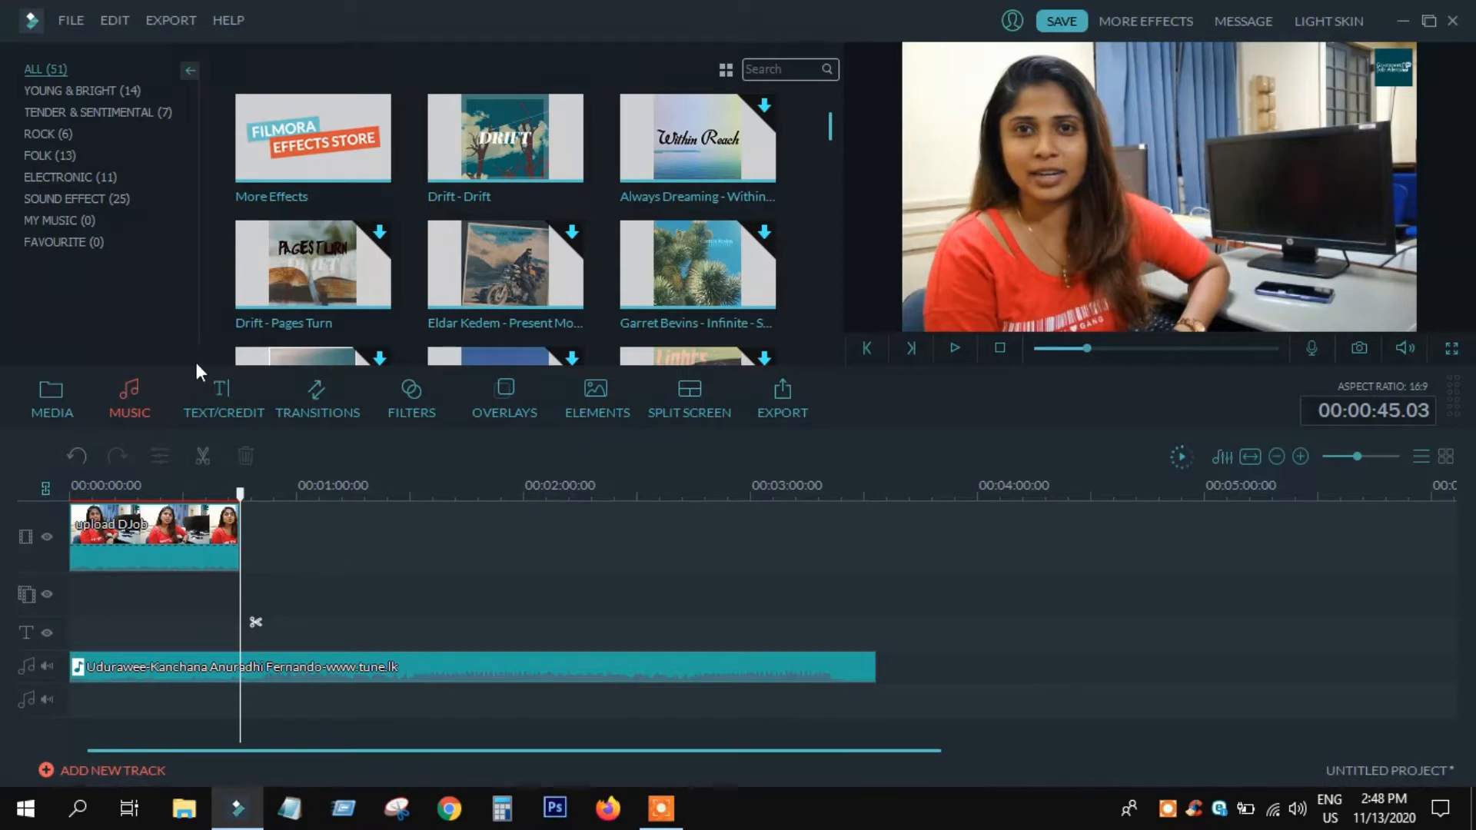
Add the Title 33 text preset to the text track beneath the video clip, starting at about 00:00:11.19
{"action": "left_click", "coordinate": [219, 398]}
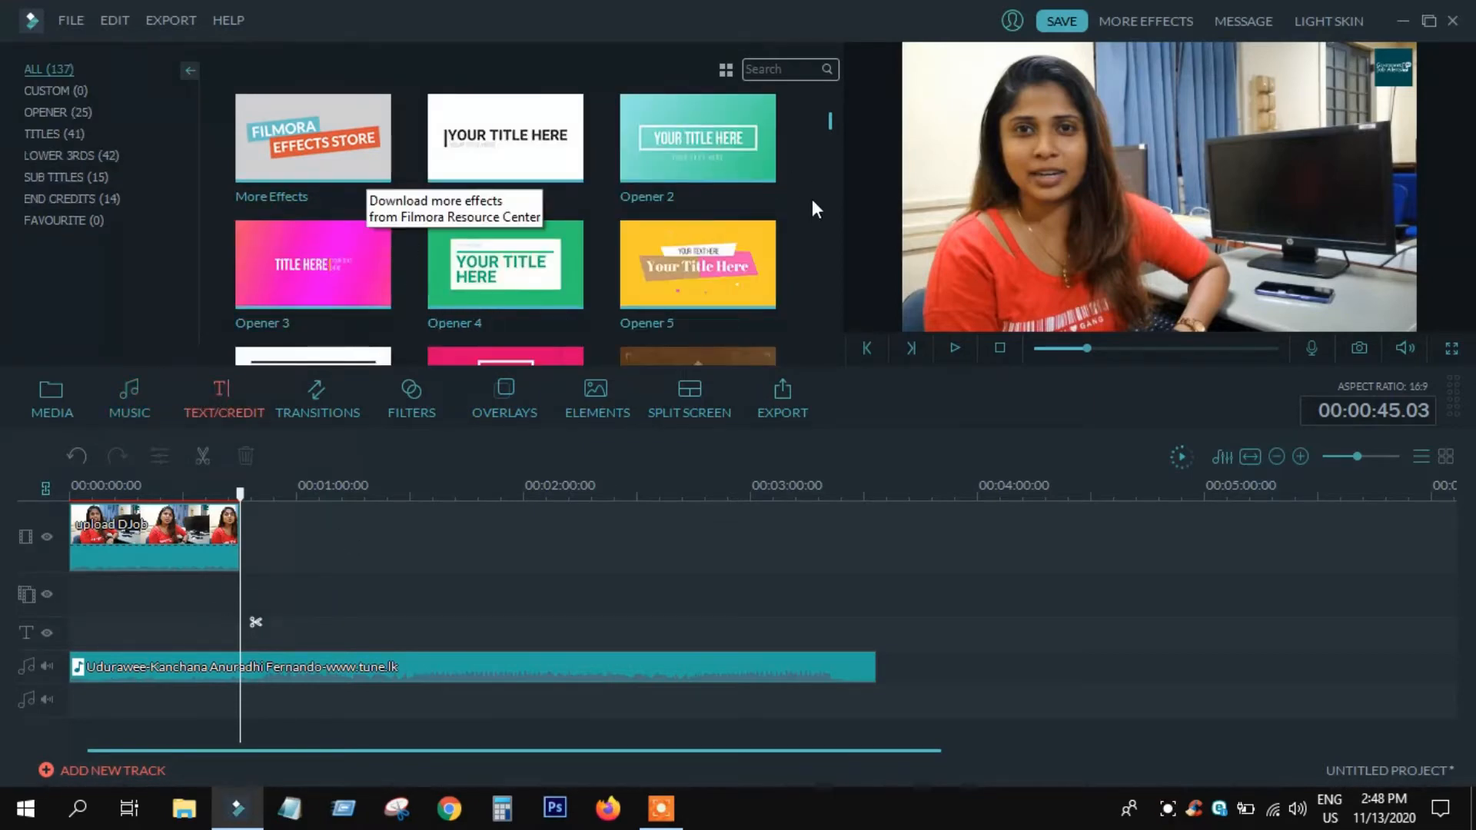
{"action": "left_click_drag", "start_coordinate": [828, 117], "coordinate": [826, 212]}
{"action": "scroll", "coordinate": [826, 210], "scroll_direction": "down", "scroll_amount": 1}
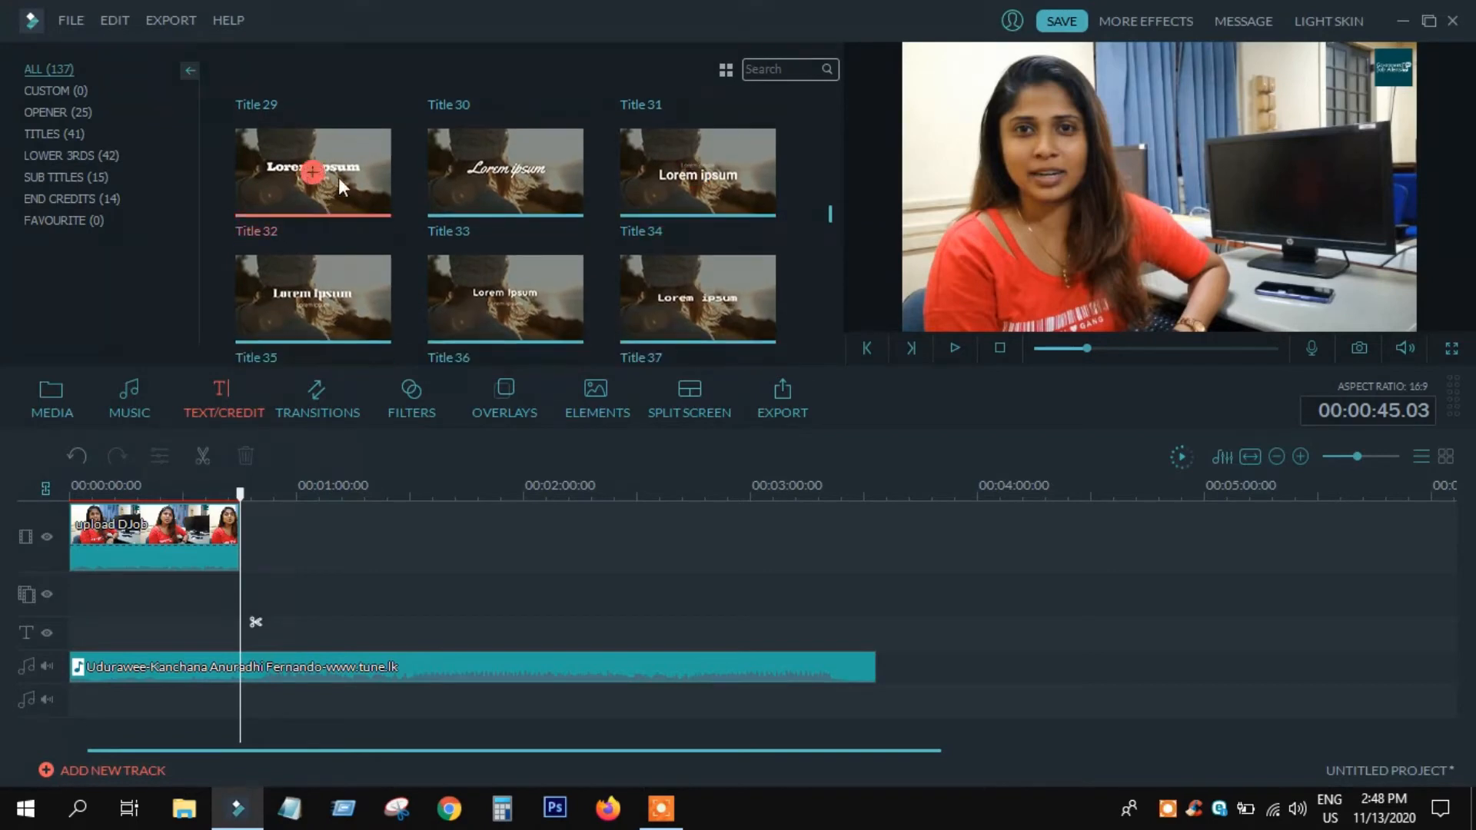
{"action": "left_click", "coordinate": [505, 173]}
{"action": "left_click_drag", "start_coordinate": [426, 306], "coordinate": [167, 635]}
Replace the placeholder text of Title 33 with "Subscribe us" and preview the title over the video
{"action": "double_click", "coordinate": [169, 635]}
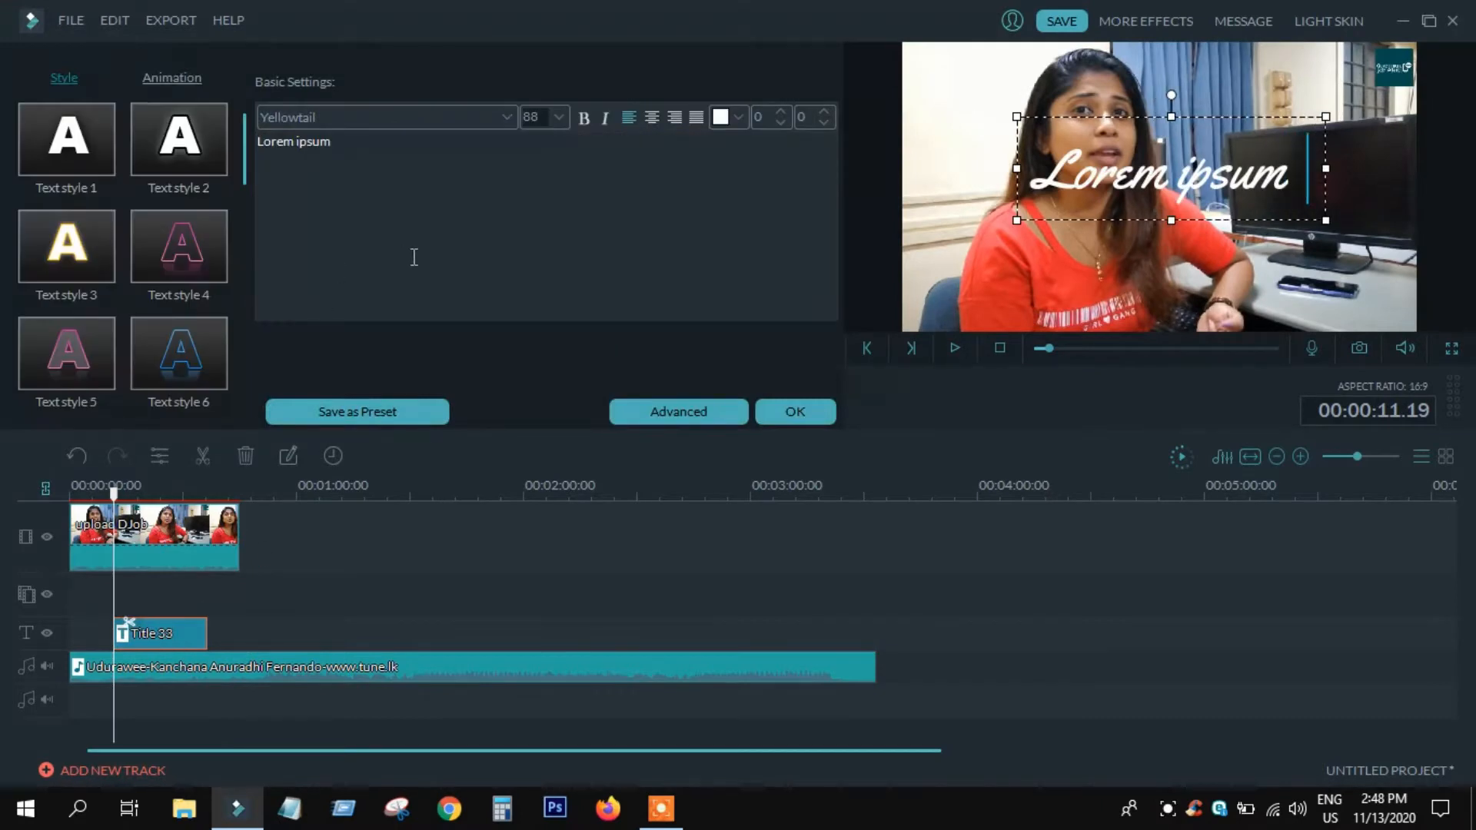
{"action": "key", "text": "ctrl+a"}
{"action": "left_click", "coordinate": [412, 148]}
{"action": "key", "text": "ctrl+a"}
{"action": "type", "text": "Su"}
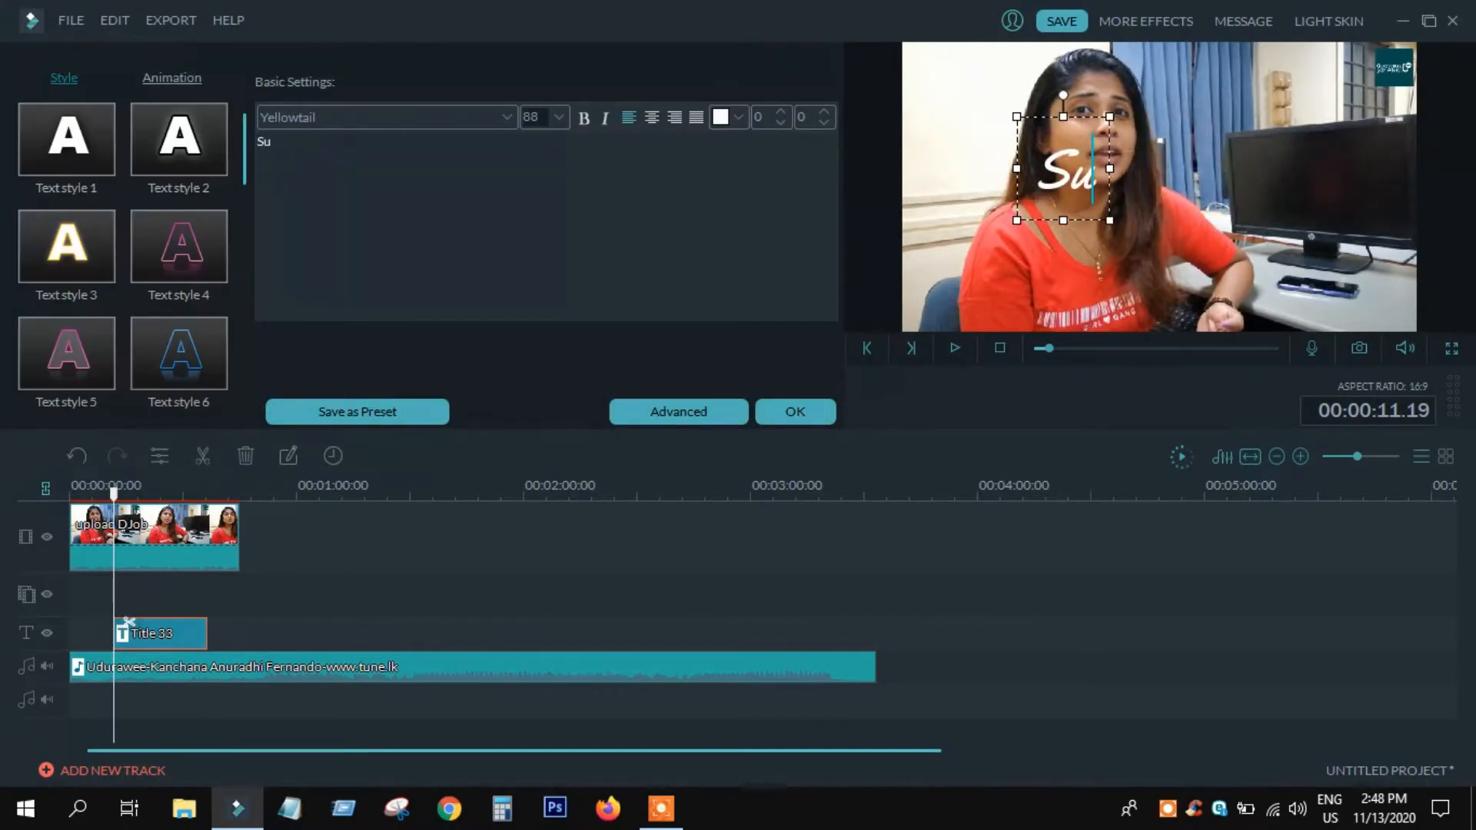
{"action": "type", "text": "bscribe"}
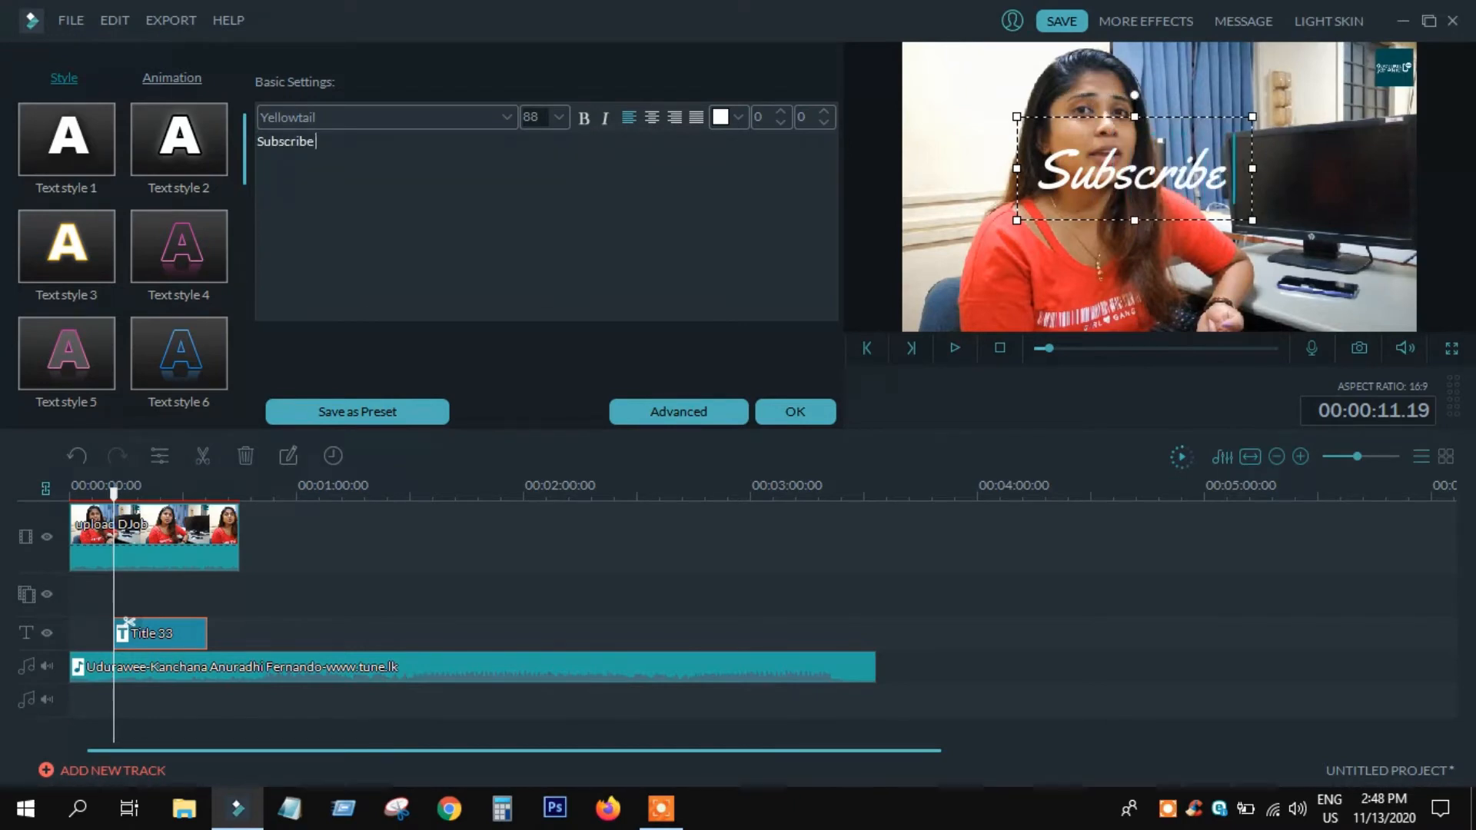
{"action": "type", "text": " us"}
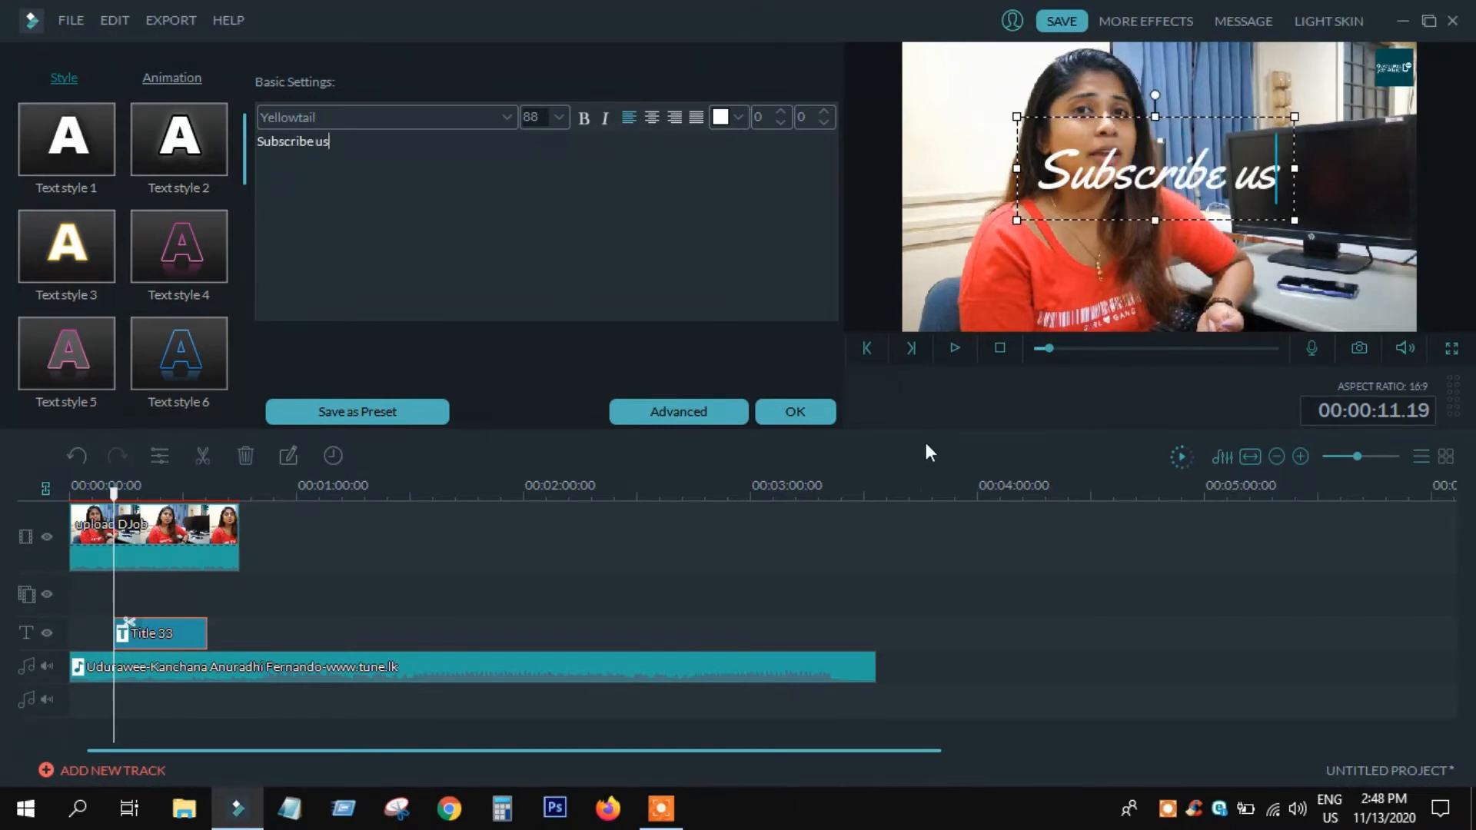
{"action": "left_click", "coordinate": [792, 413]}
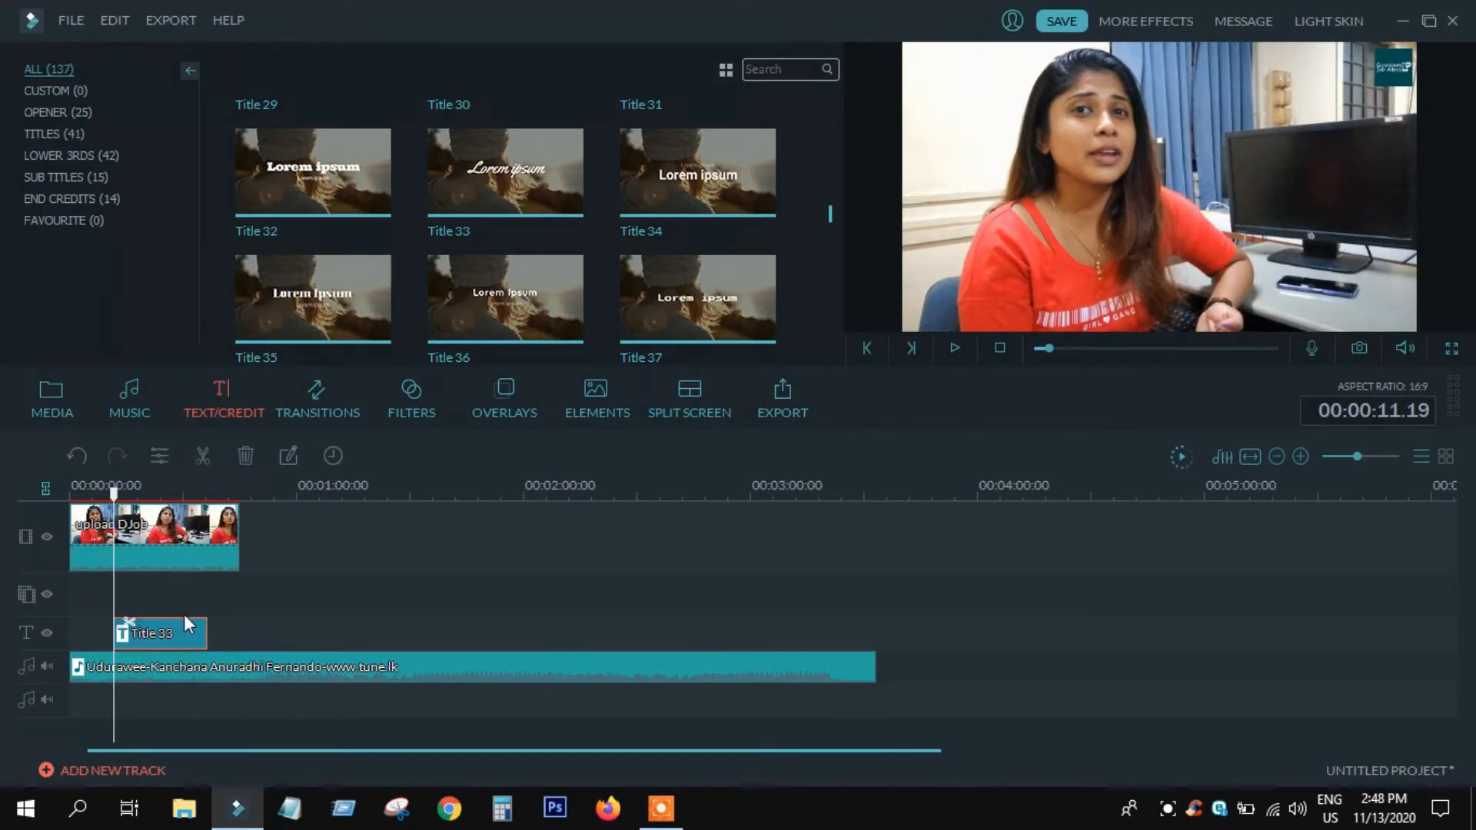
{"action": "key", "text": "space"}
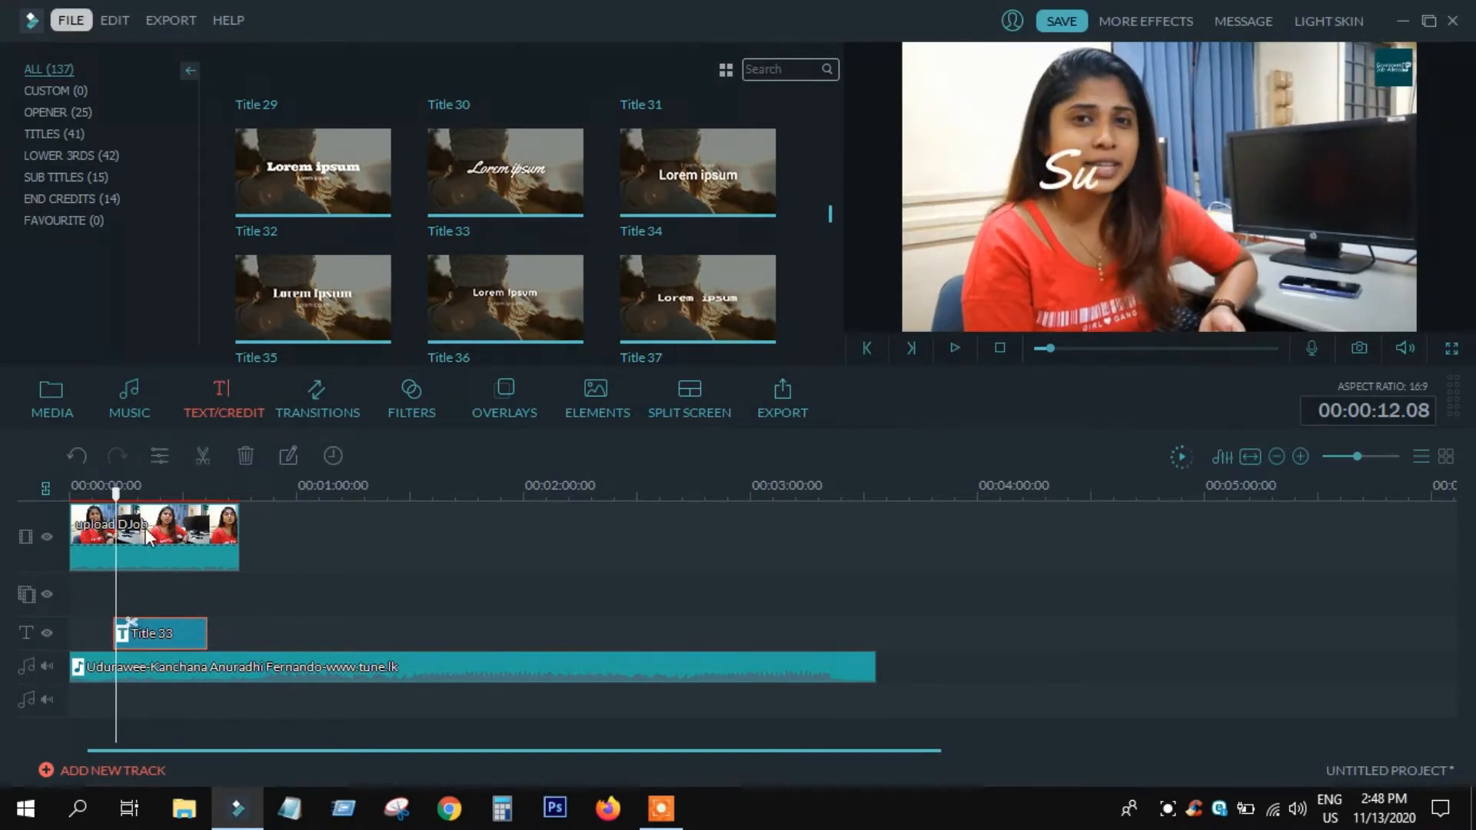
Split the upload DJob video clip at 00:00:14.14
{"action": "left_click_drag", "start_coordinate": [117, 494], "coordinate": [133, 535]}
{"action": "right_click", "coordinate": [197, 534]}
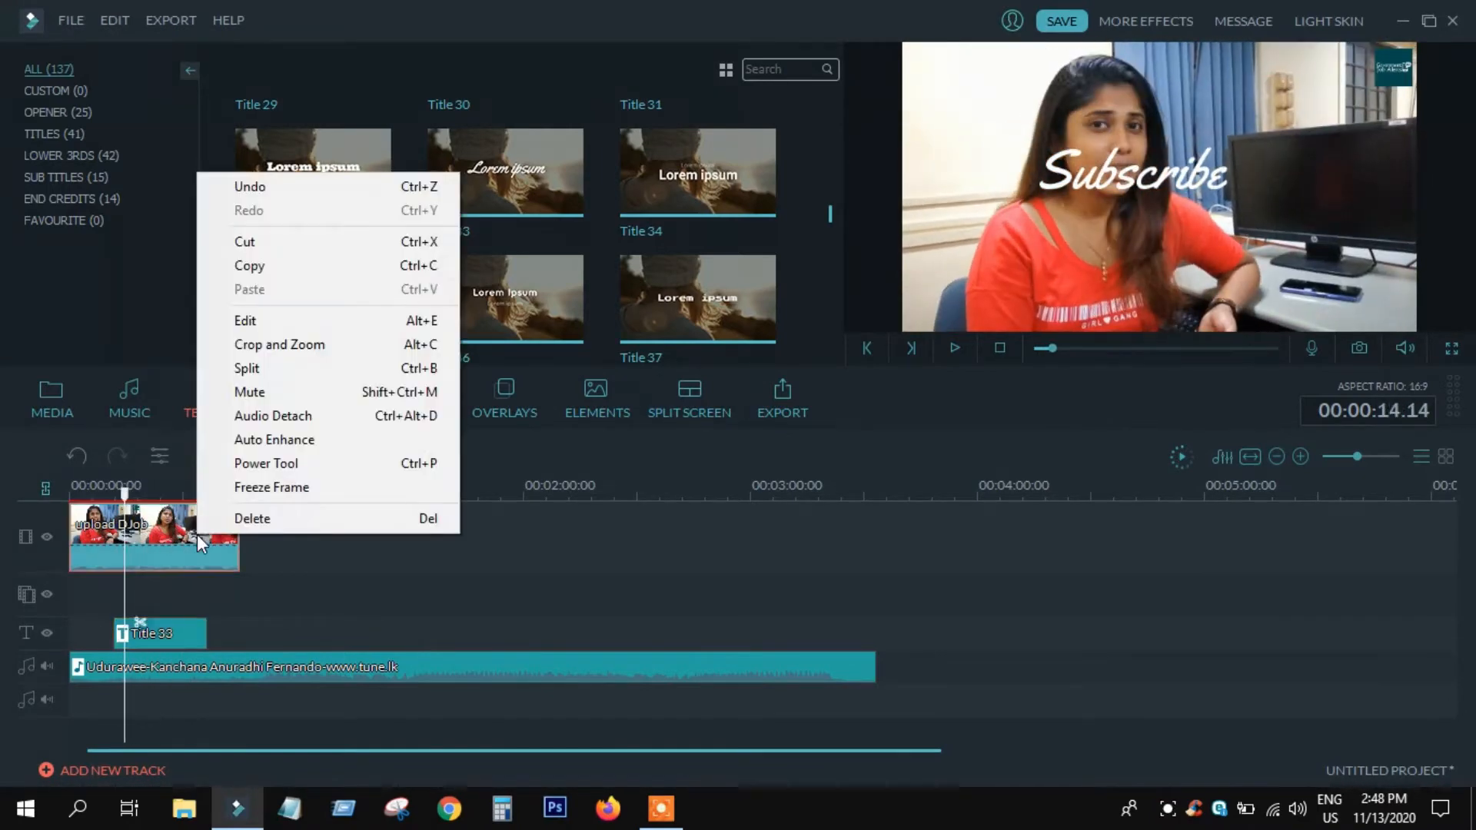
{"action": "left_click", "coordinate": [399, 558]}
{"action": "left_click", "coordinate": [318, 428]}
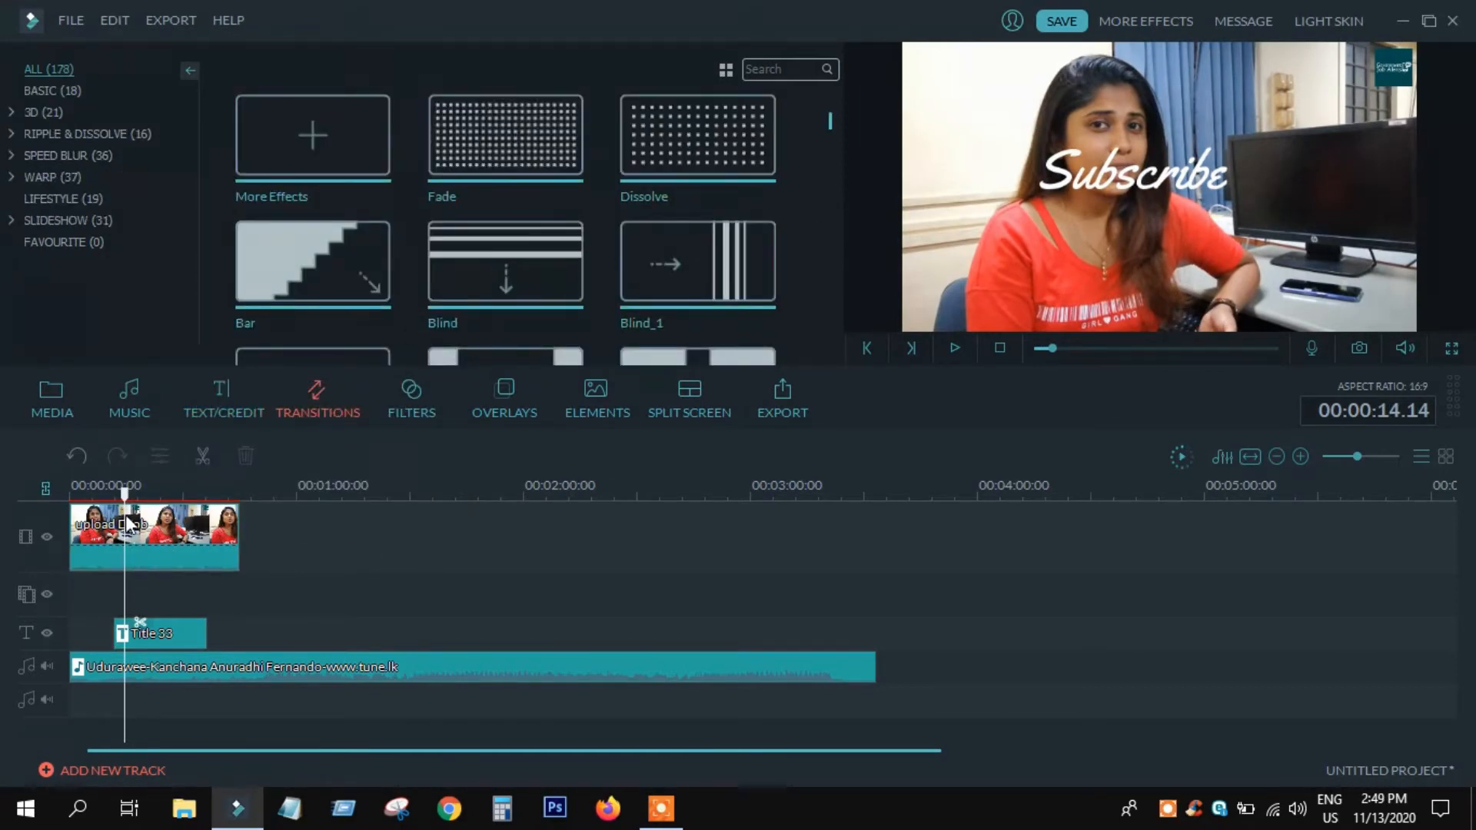
{"action": "right_click", "coordinate": [151, 547]}
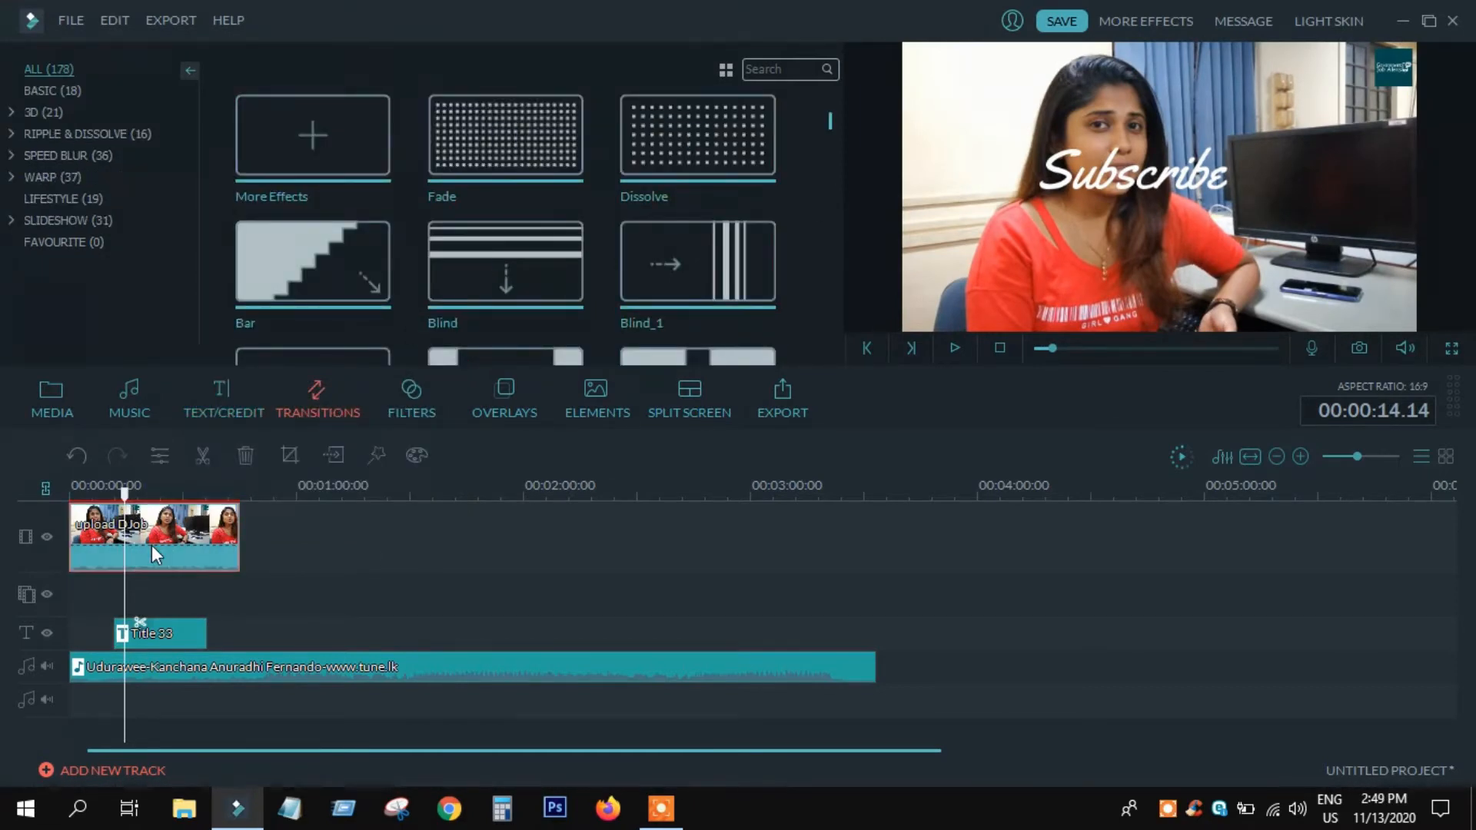
{"action": "left_click", "coordinate": [182, 564]}
{"action": "right_click", "coordinate": [182, 565]}
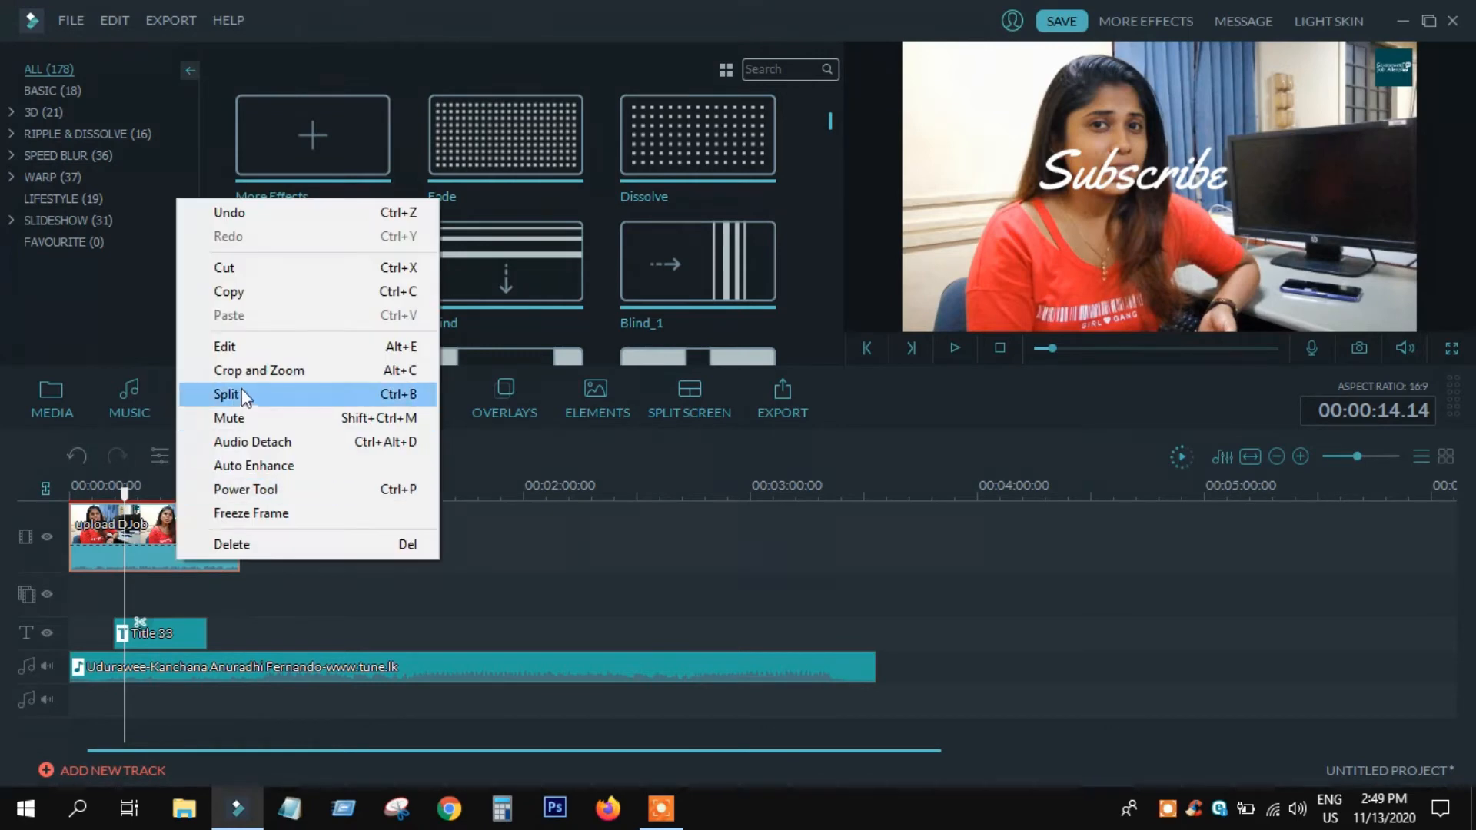
{"action": "left_click", "coordinate": [238, 394]}
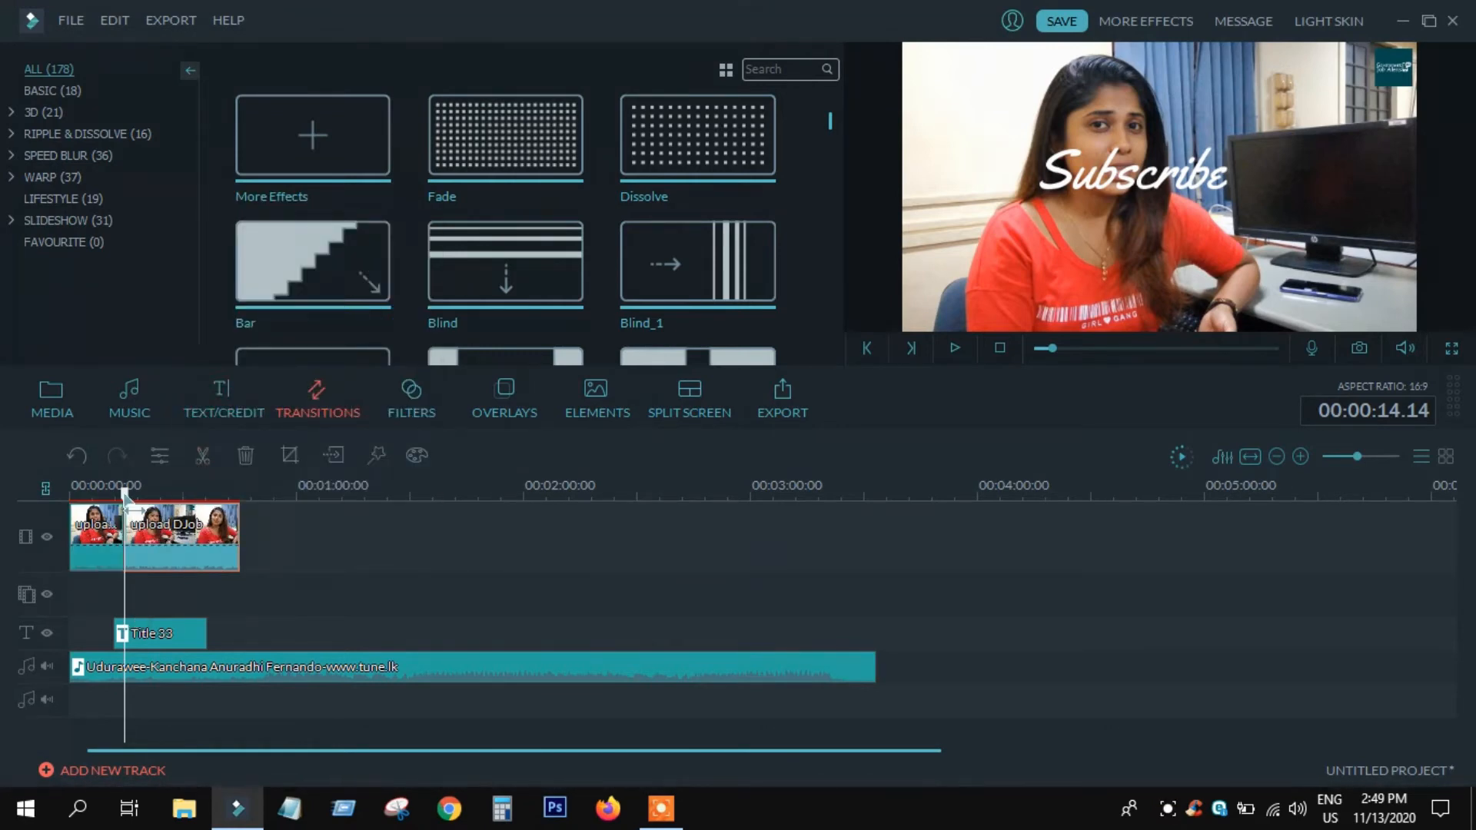
{"action": "left_click_drag", "start_coordinate": [125, 496], "coordinate": [119, 496]}
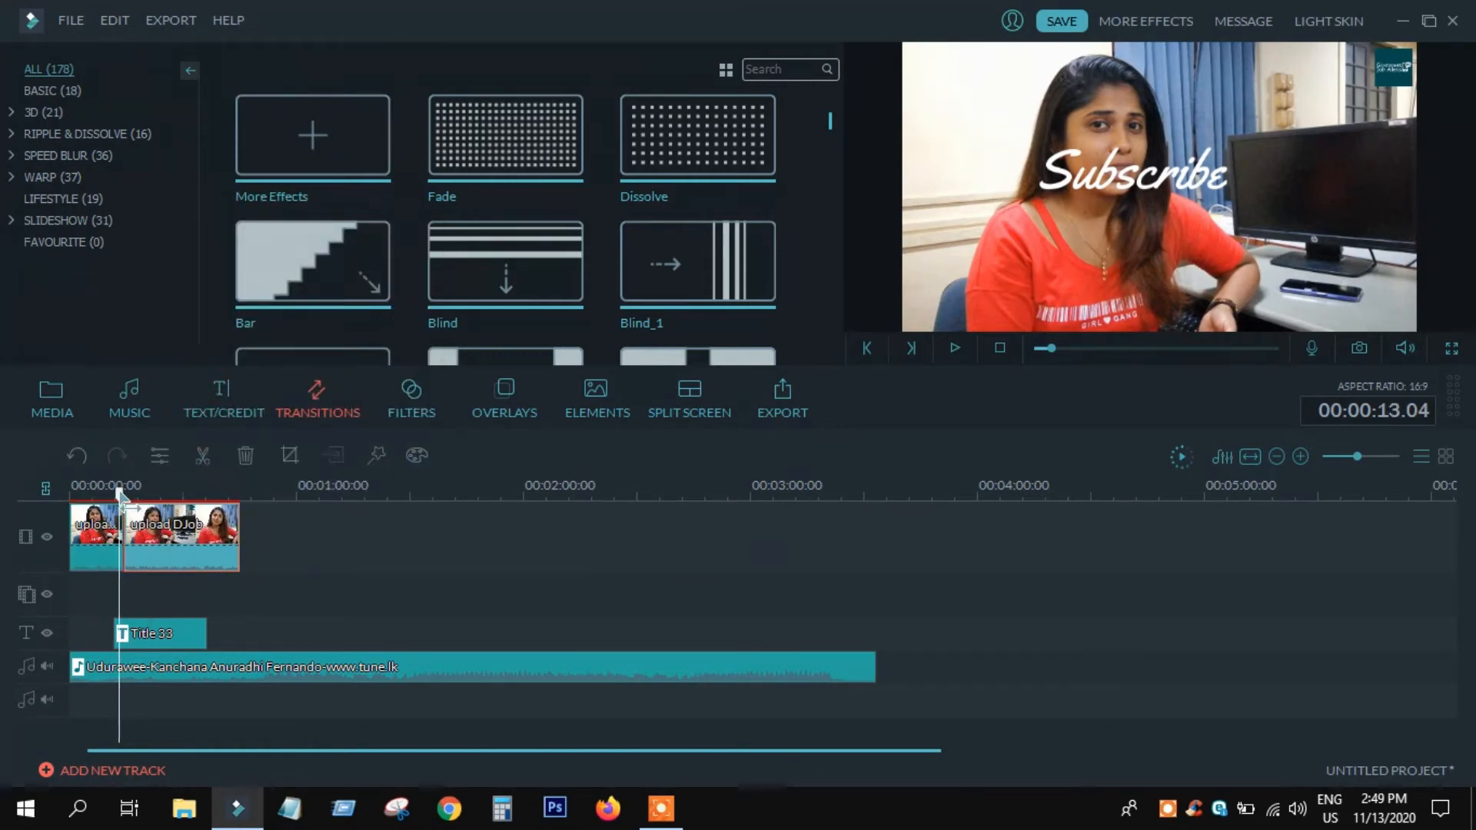
{"action": "right_click", "coordinate": [199, 665]}
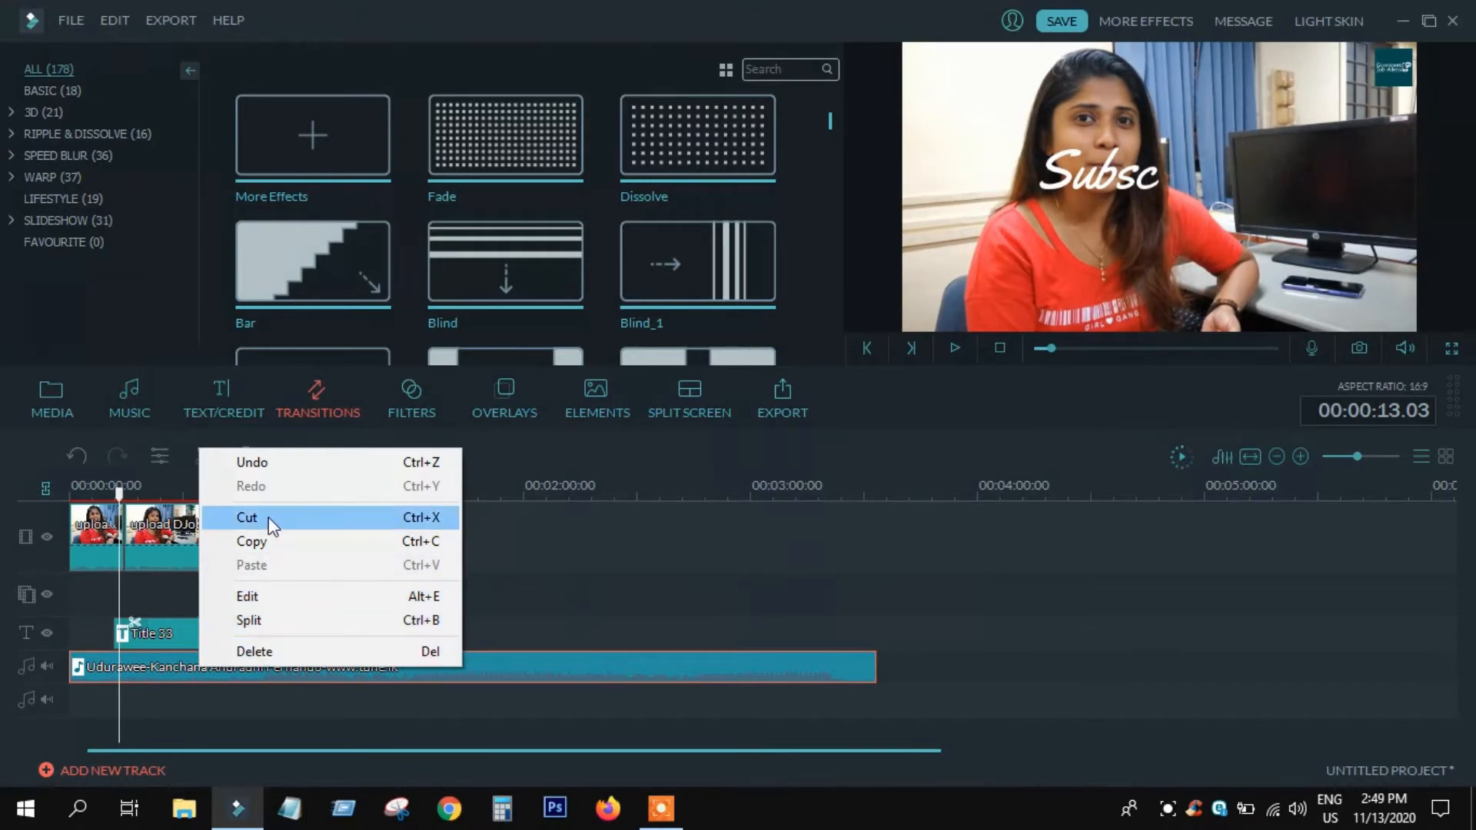
{"action": "left_click", "coordinate": [157, 662]}
{"action": "right_click", "coordinate": [160, 662]}
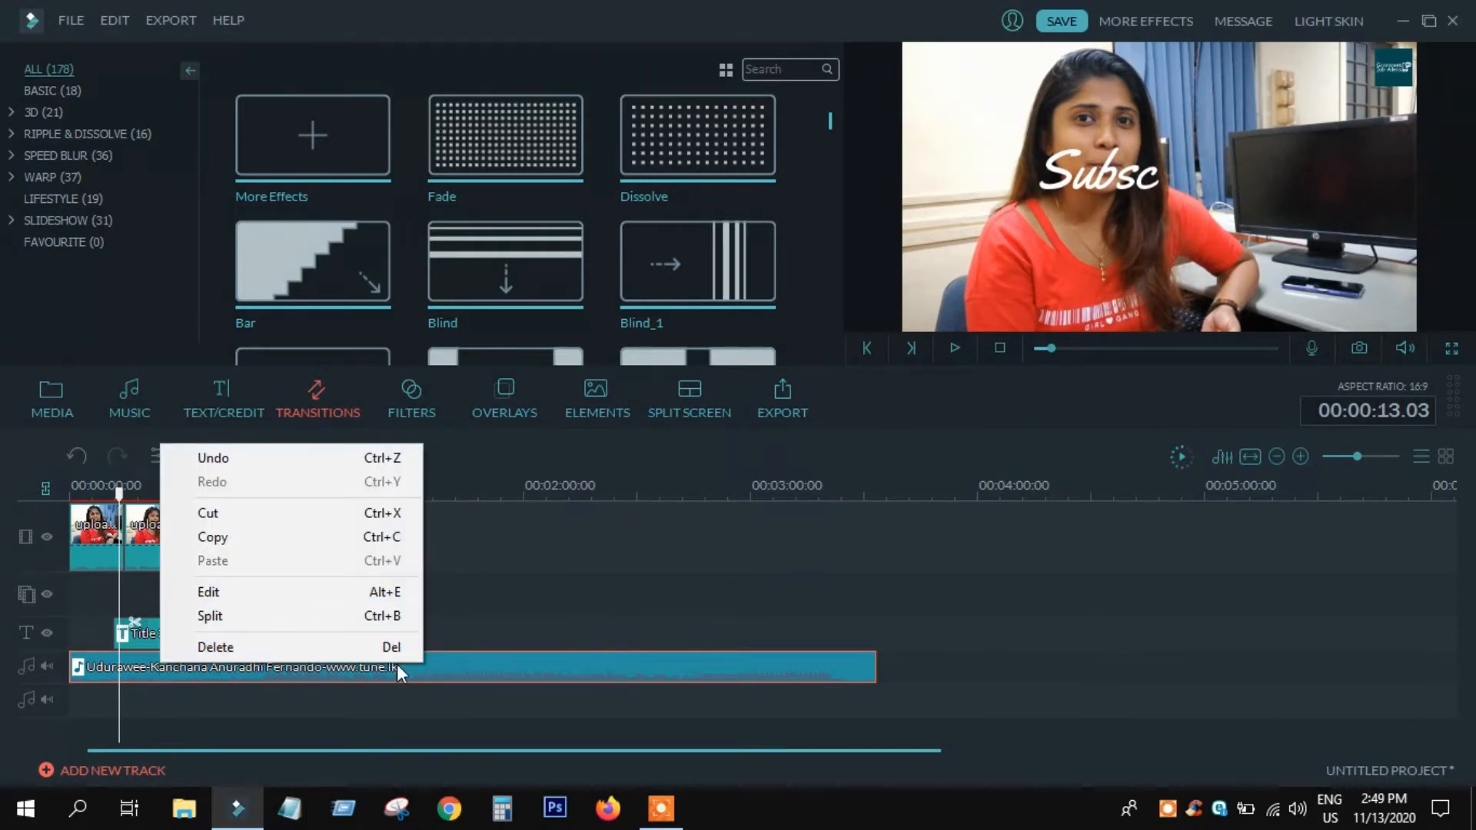
{"action": "left_click", "coordinate": [511, 666]}
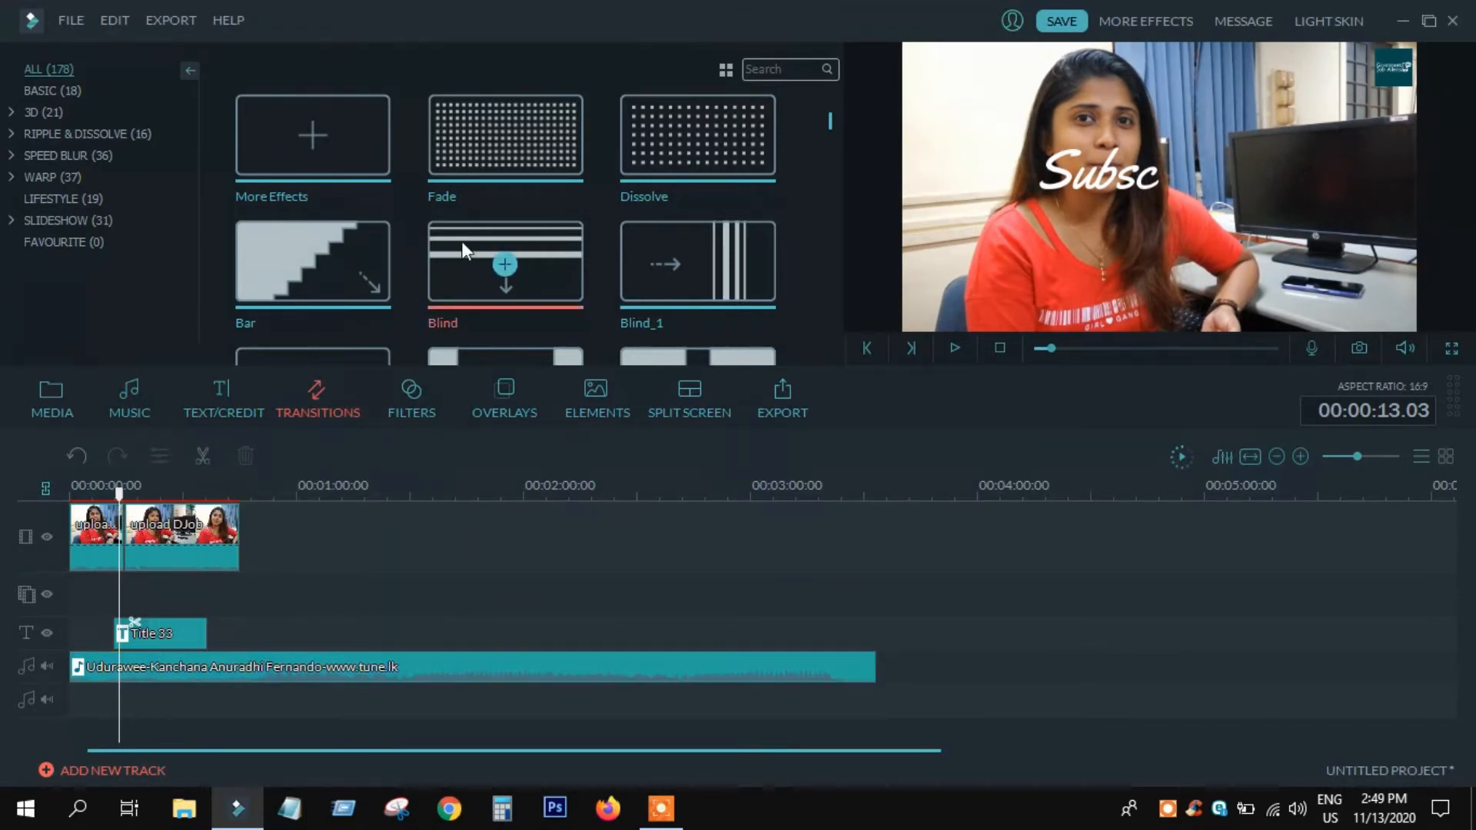
Apply the Fade transition at the cut between the two upload DJob clips and preview it
{"action": "left_click", "coordinate": [505, 136]}
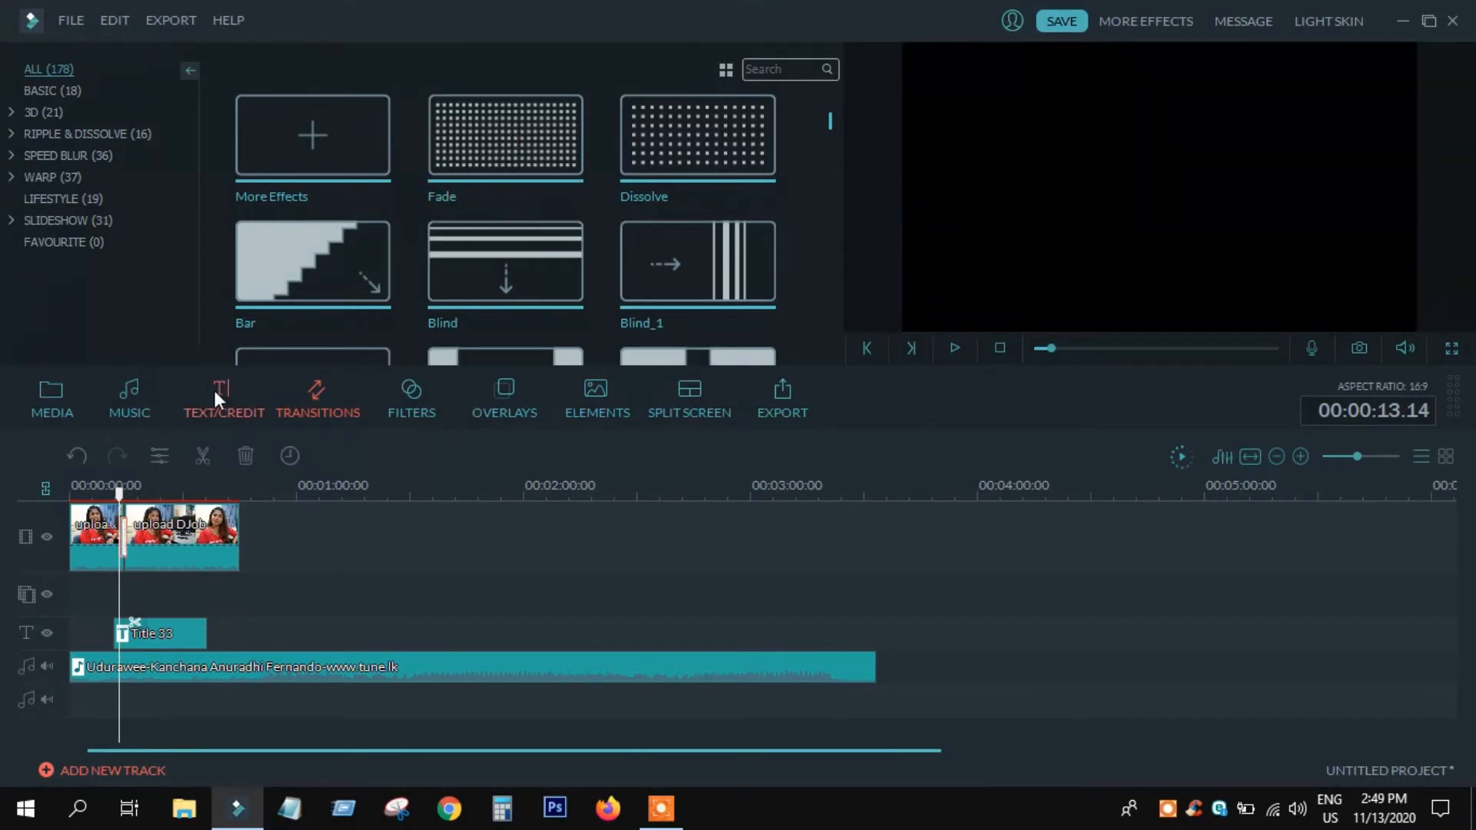
{"action": "key", "text": "space"}
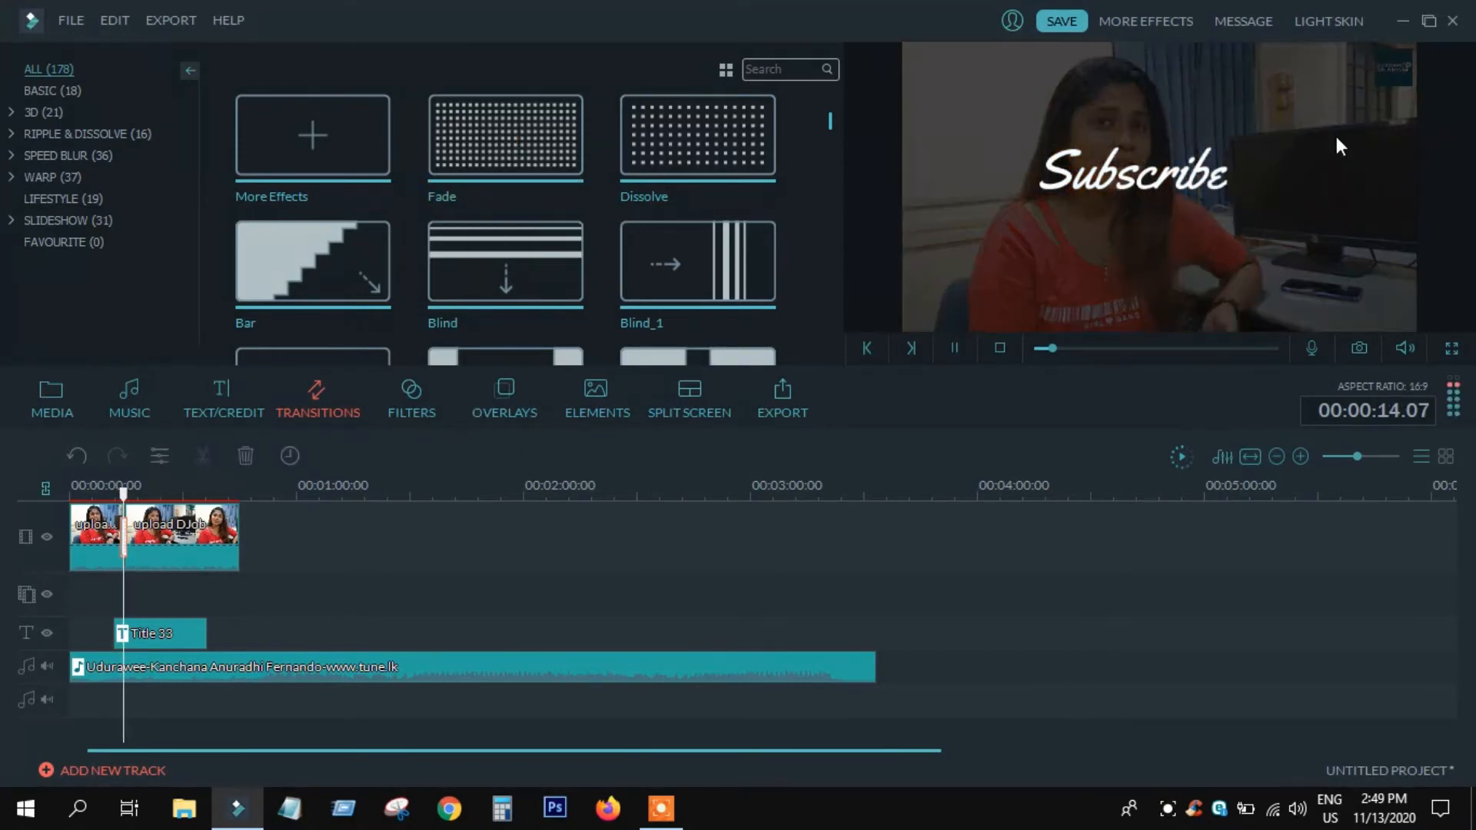
{"action": "key", "text": "space"}
Move the Udurawee audio clip to start at about 00:01:59.17 and replay the video around the Fade transition
{"action": "left_click_drag", "start_coordinate": [388, 674], "coordinate": [841, 669]}
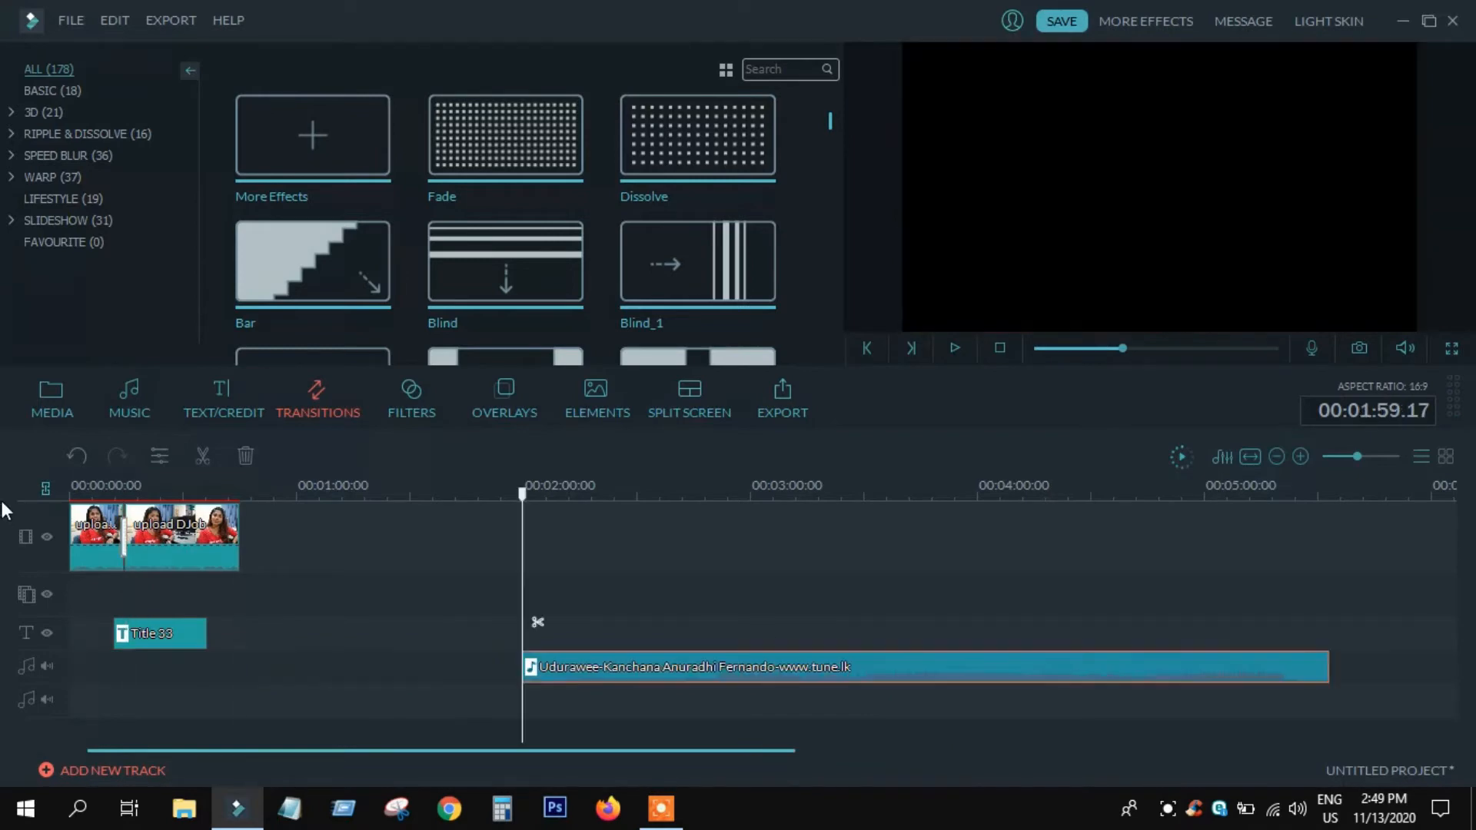
{"action": "left_click_drag", "start_coordinate": [525, 500], "coordinate": [113, 492]}
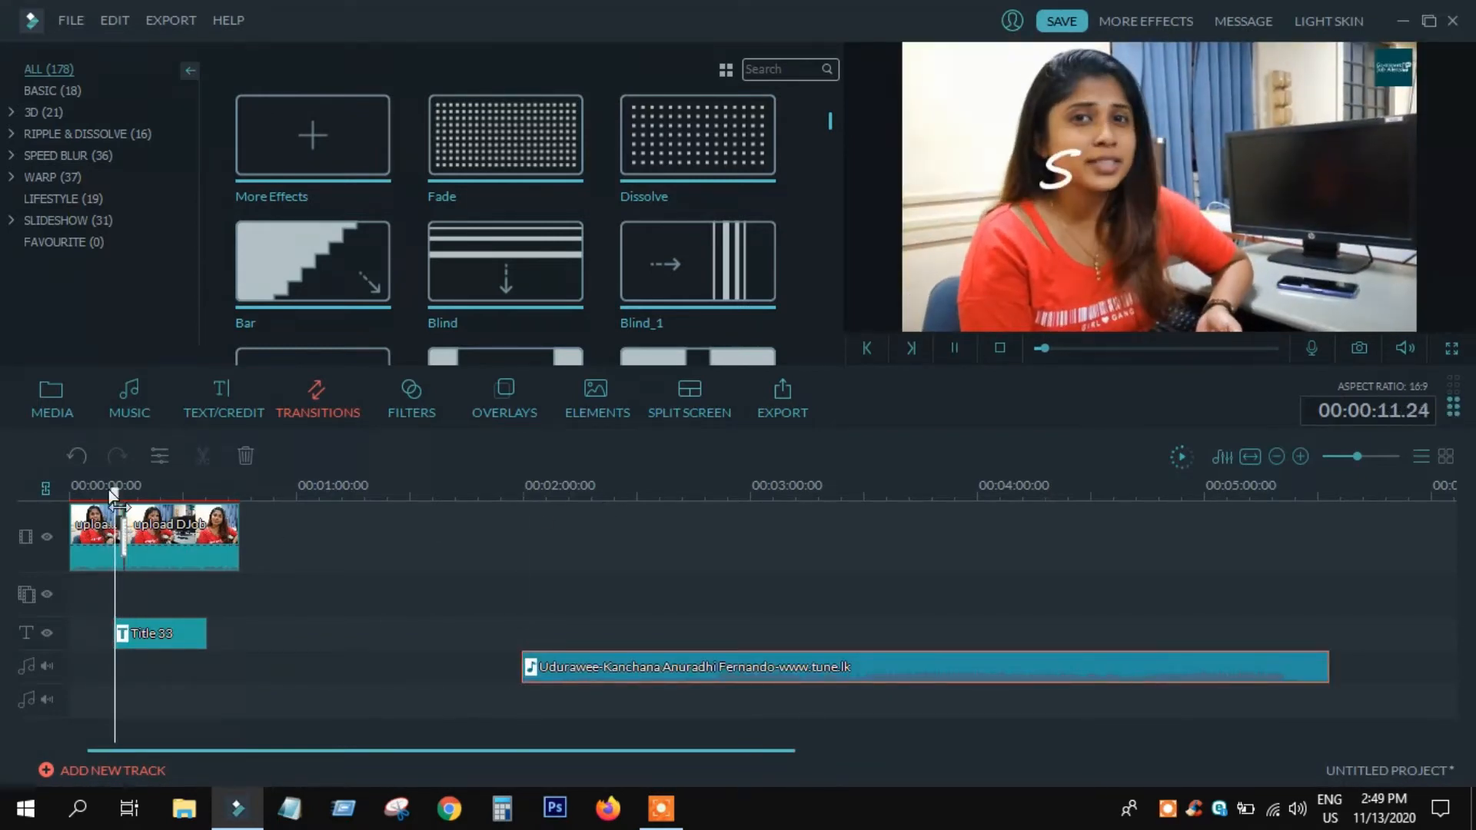
{"action": "left_click", "coordinate": [122, 494]}
{"action": "left_click_drag", "start_coordinate": [121, 494], "coordinate": [120, 494]}
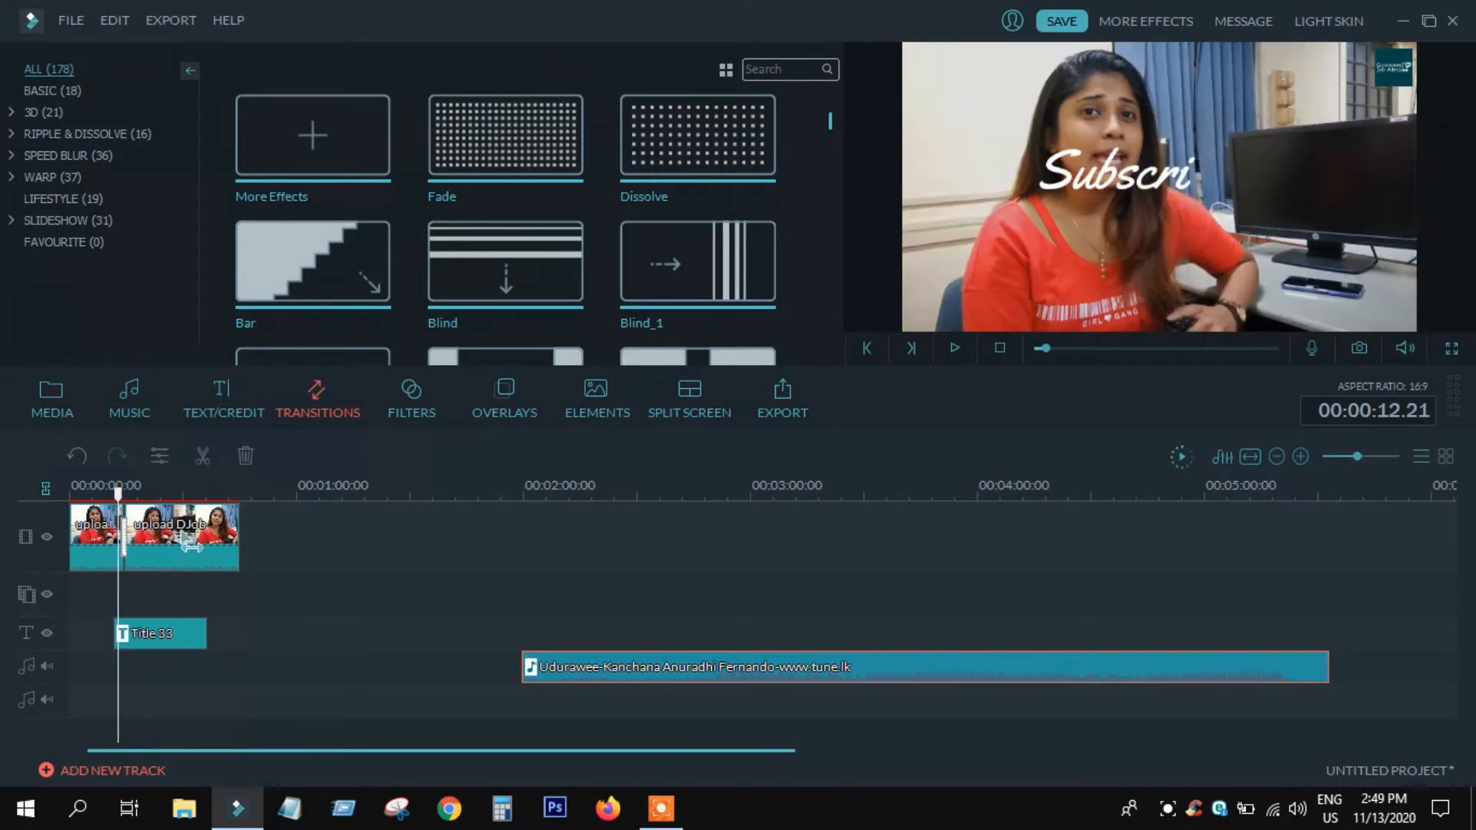
Play back the video across the Fade transition between the two upload DJob clips
{"action": "key", "text": "space"}
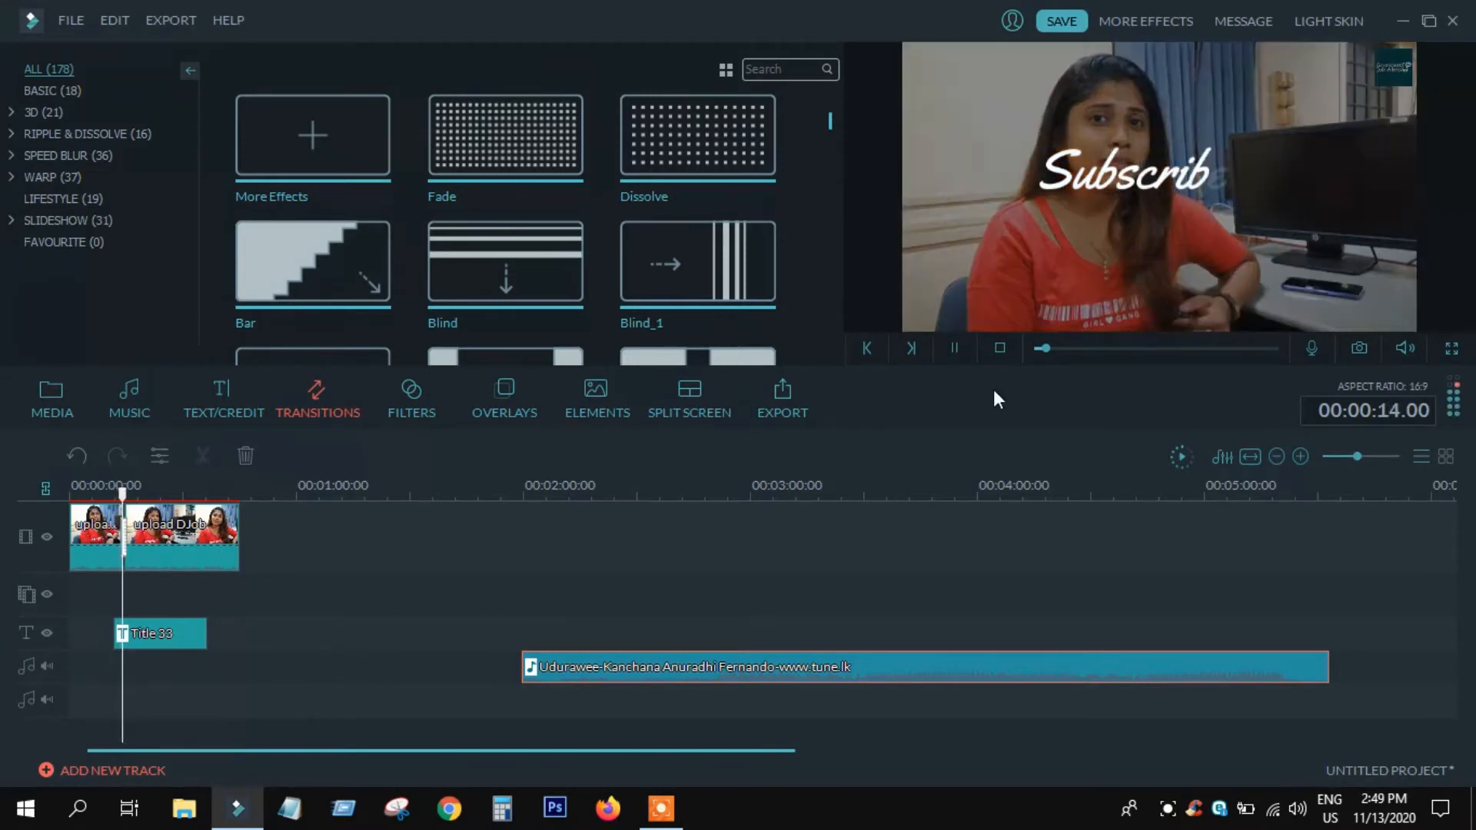
{"action": "key", "text": "space"}
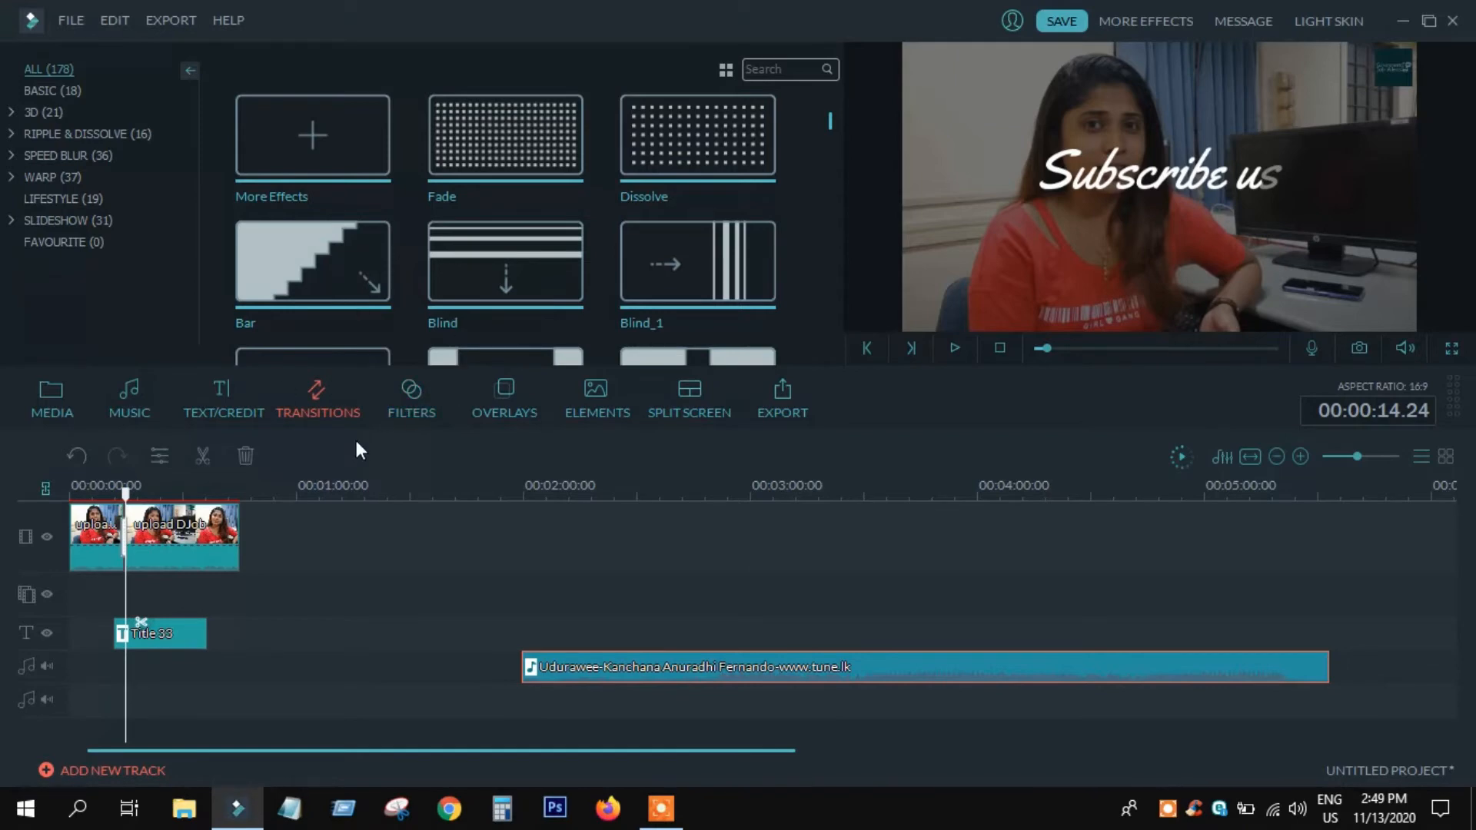
Add a filter to the timeline at 00:00:29.11, below the second upload DJob clip, and scrub back over the video
{"action": "left_click", "coordinate": [422, 427]}
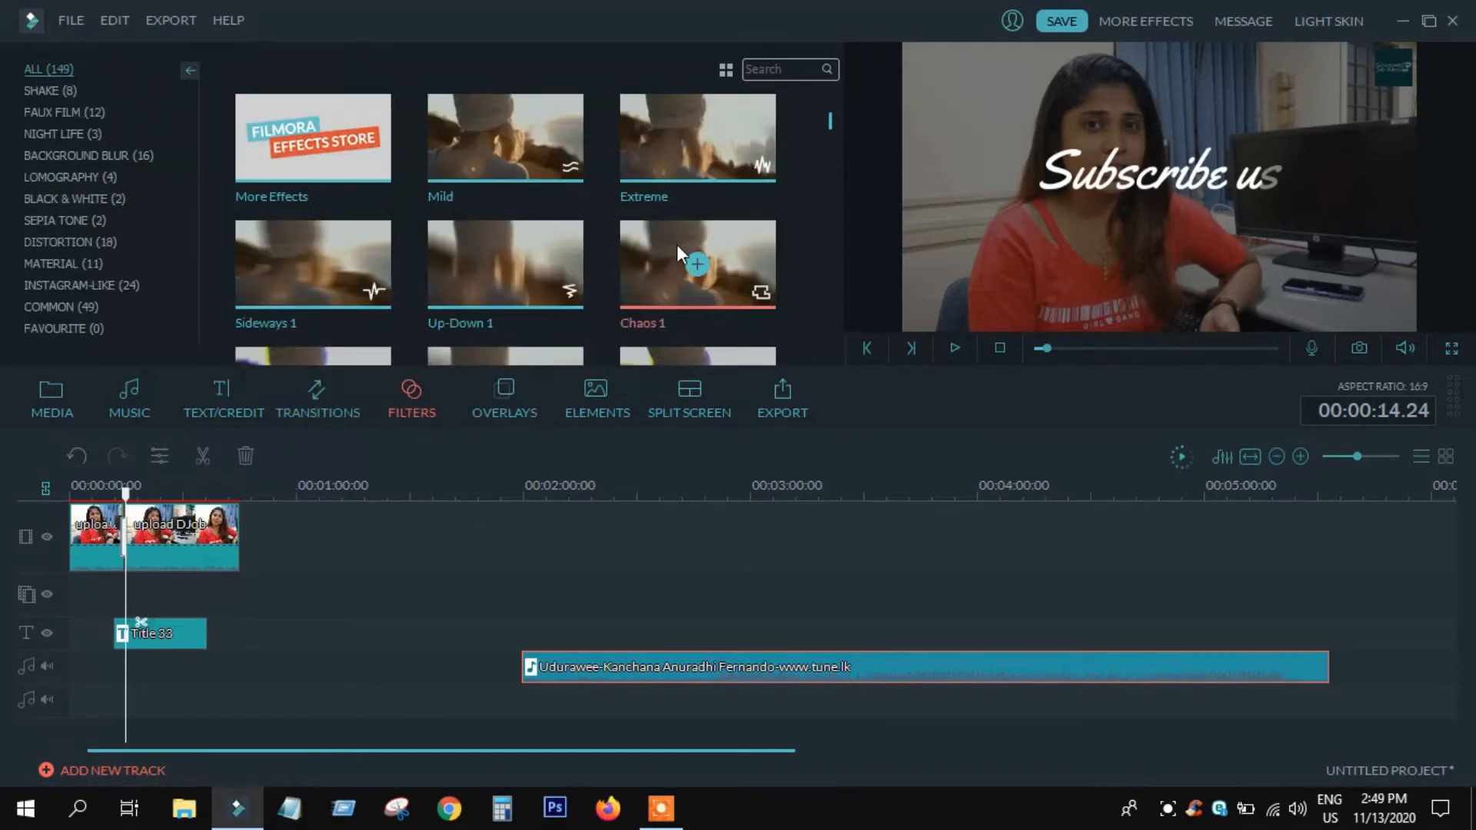
{"action": "scroll", "coordinate": [827, 130], "scroll_direction": "down", "scroll_amount": 1}
{"action": "scroll", "coordinate": [831, 138], "scroll_direction": "down", "scroll_amount": 2}
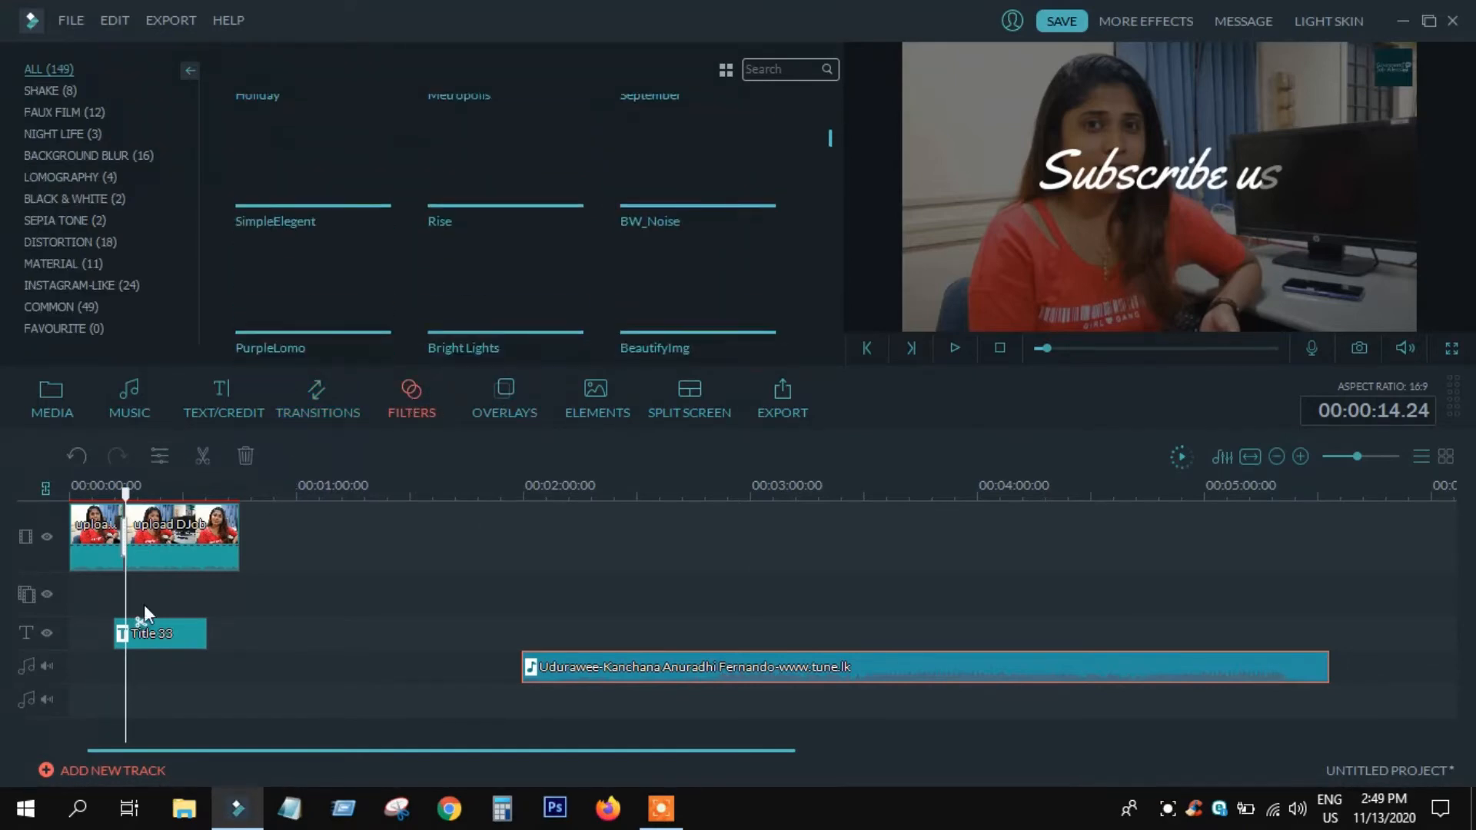
{"action": "left_click_drag", "start_coordinate": [128, 511], "coordinate": [180, 507]}
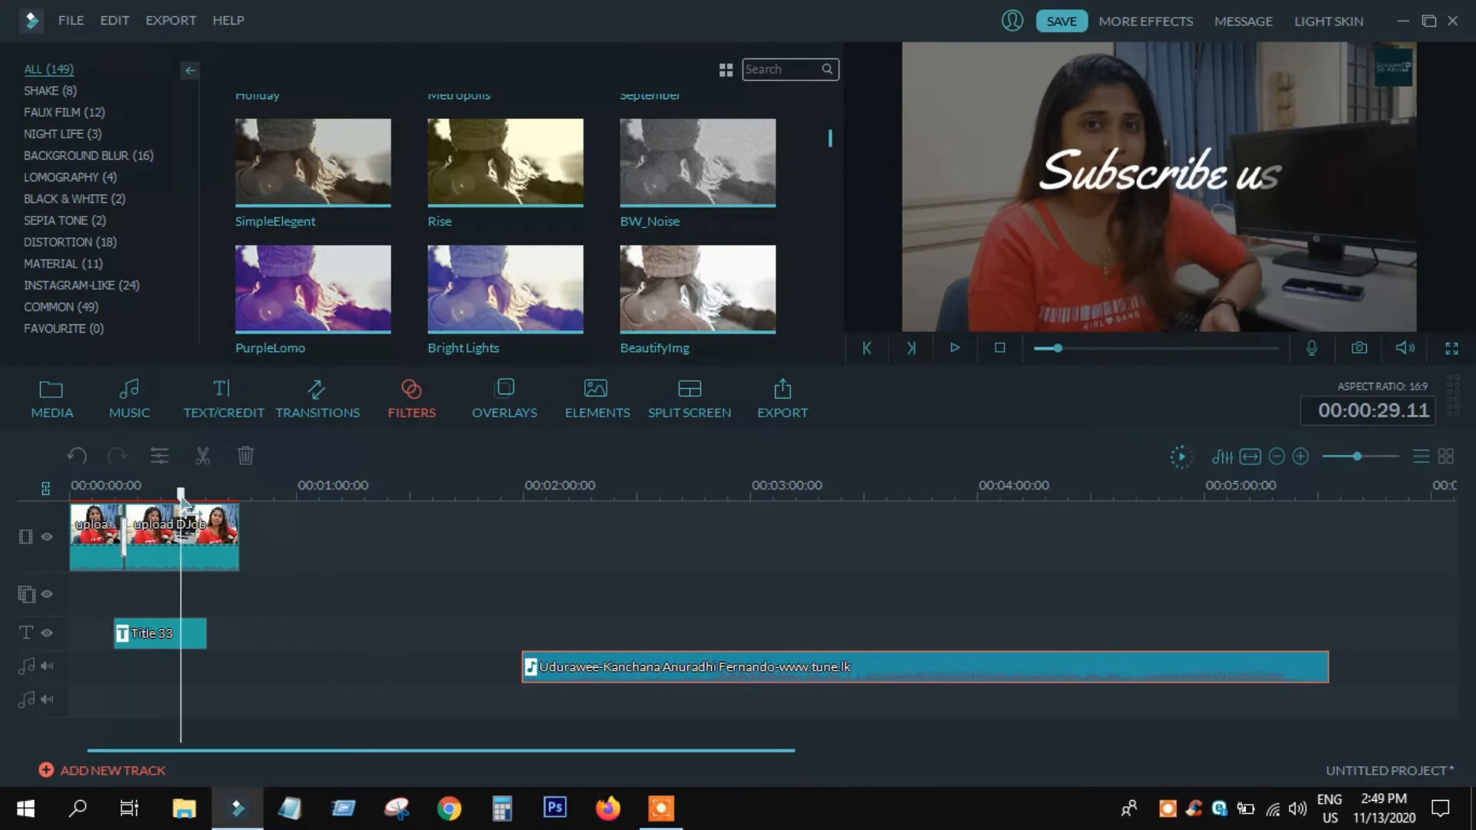
{"action": "left_click_drag", "start_coordinate": [317, 484], "coordinate": [208, 585]}
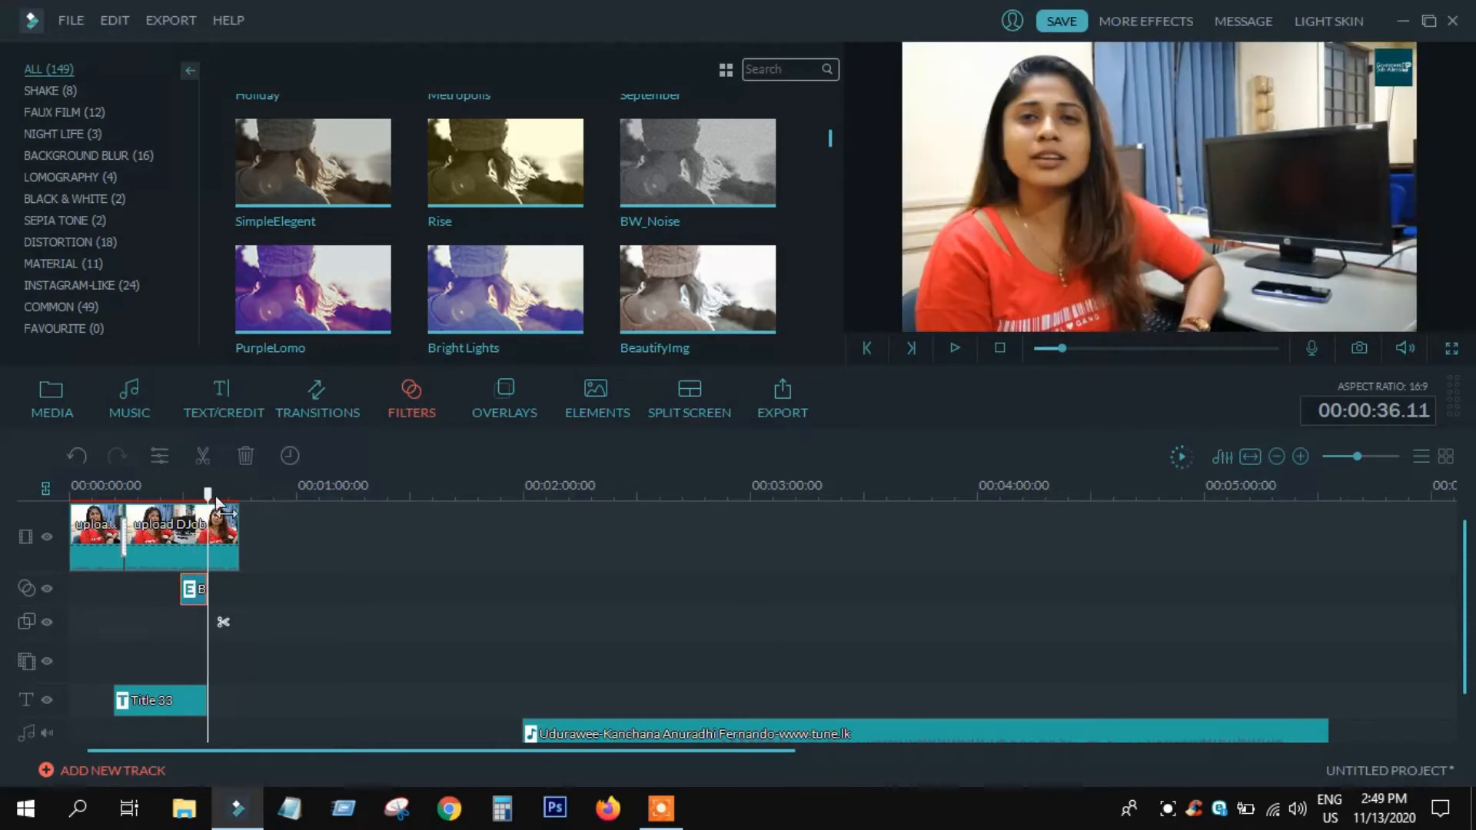
{"action": "left_click_drag", "start_coordinate": [217, 504], "coordinate": [158, 540]}
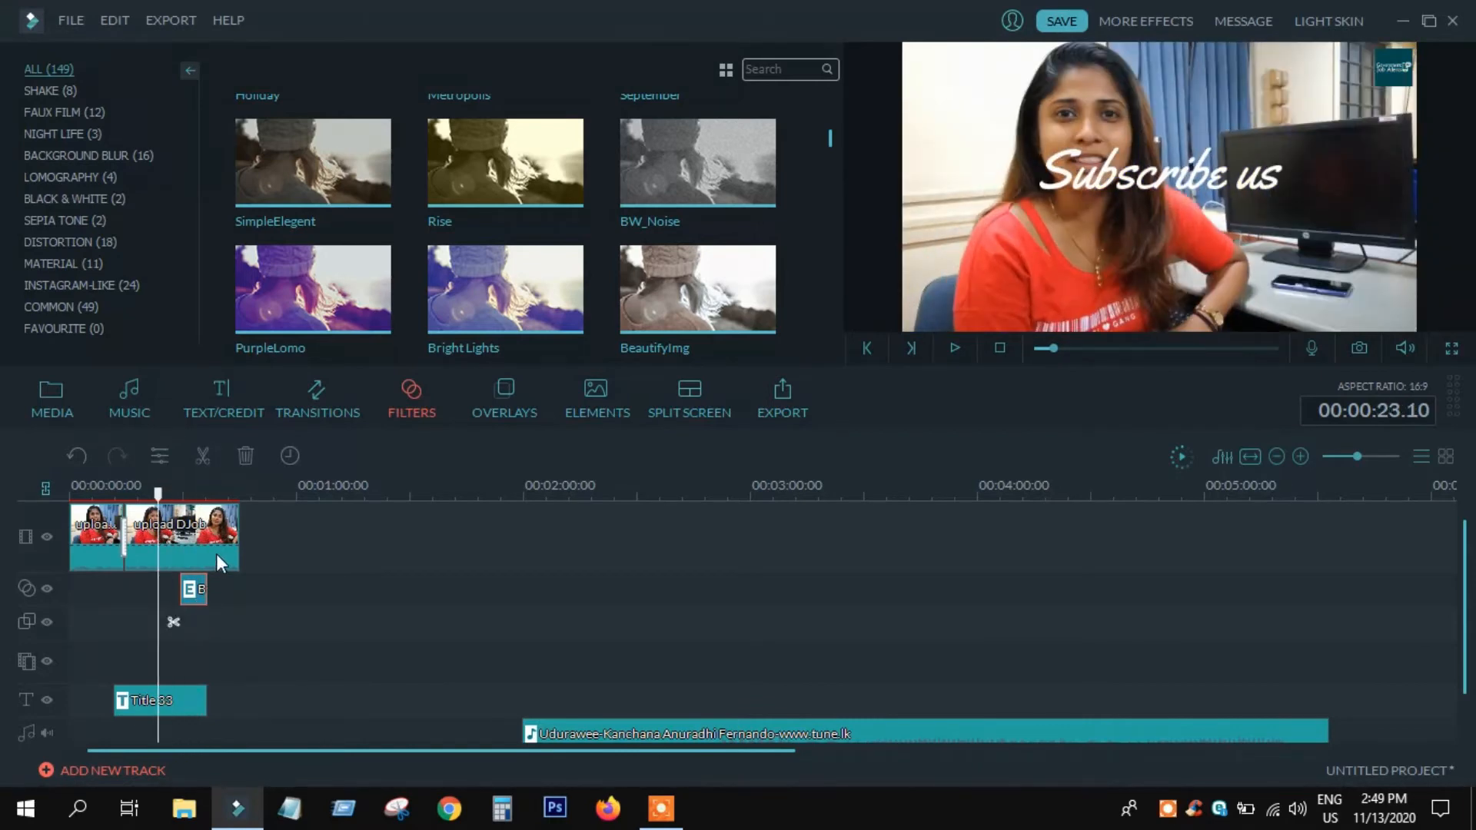
{"action": "left_click", "coordinate": [522, 415]}
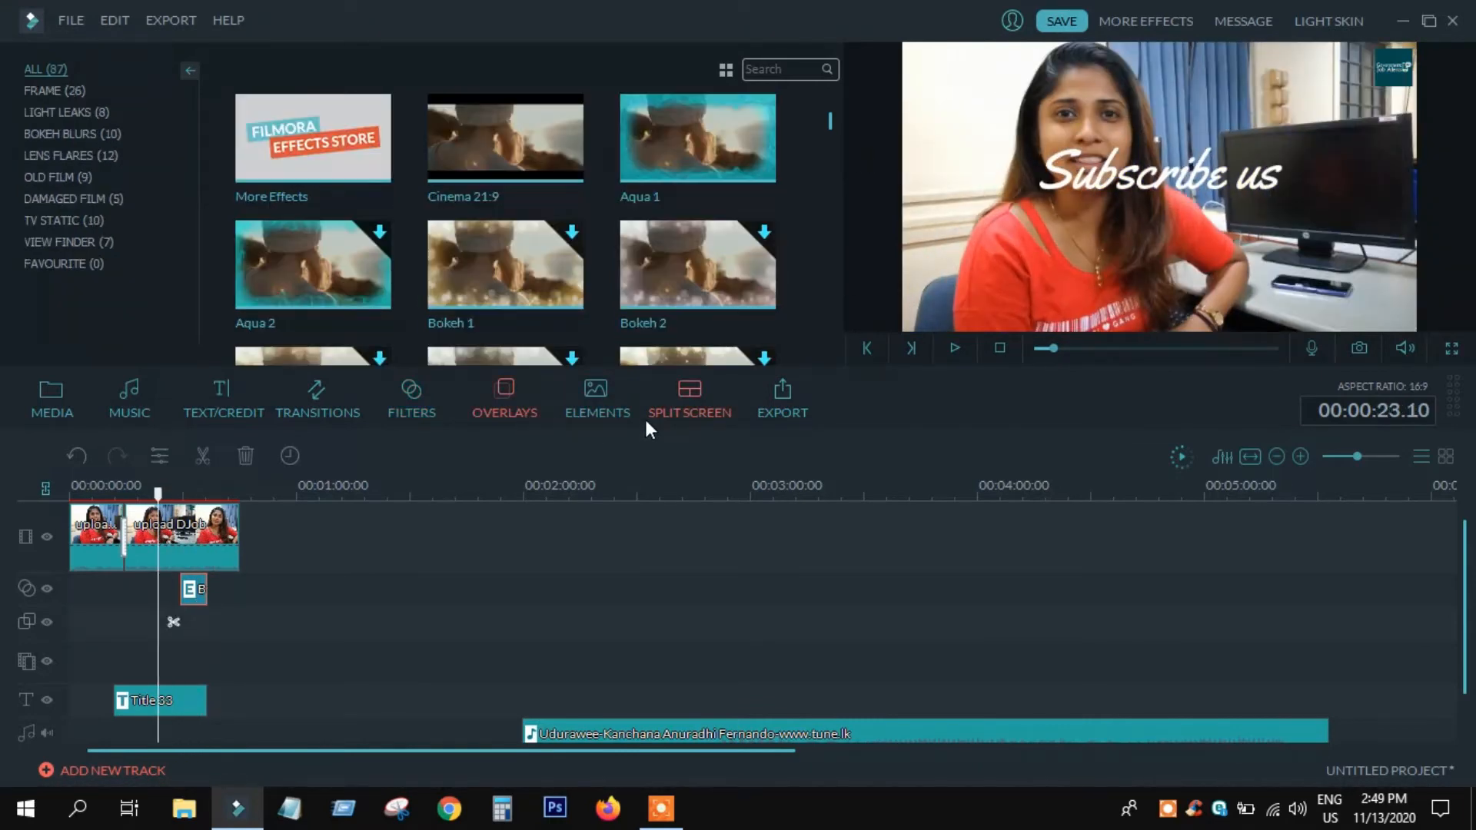
{"action": "left_click_drag", "start_coordinate": [827, 125], "coordinate": [837, 163]}
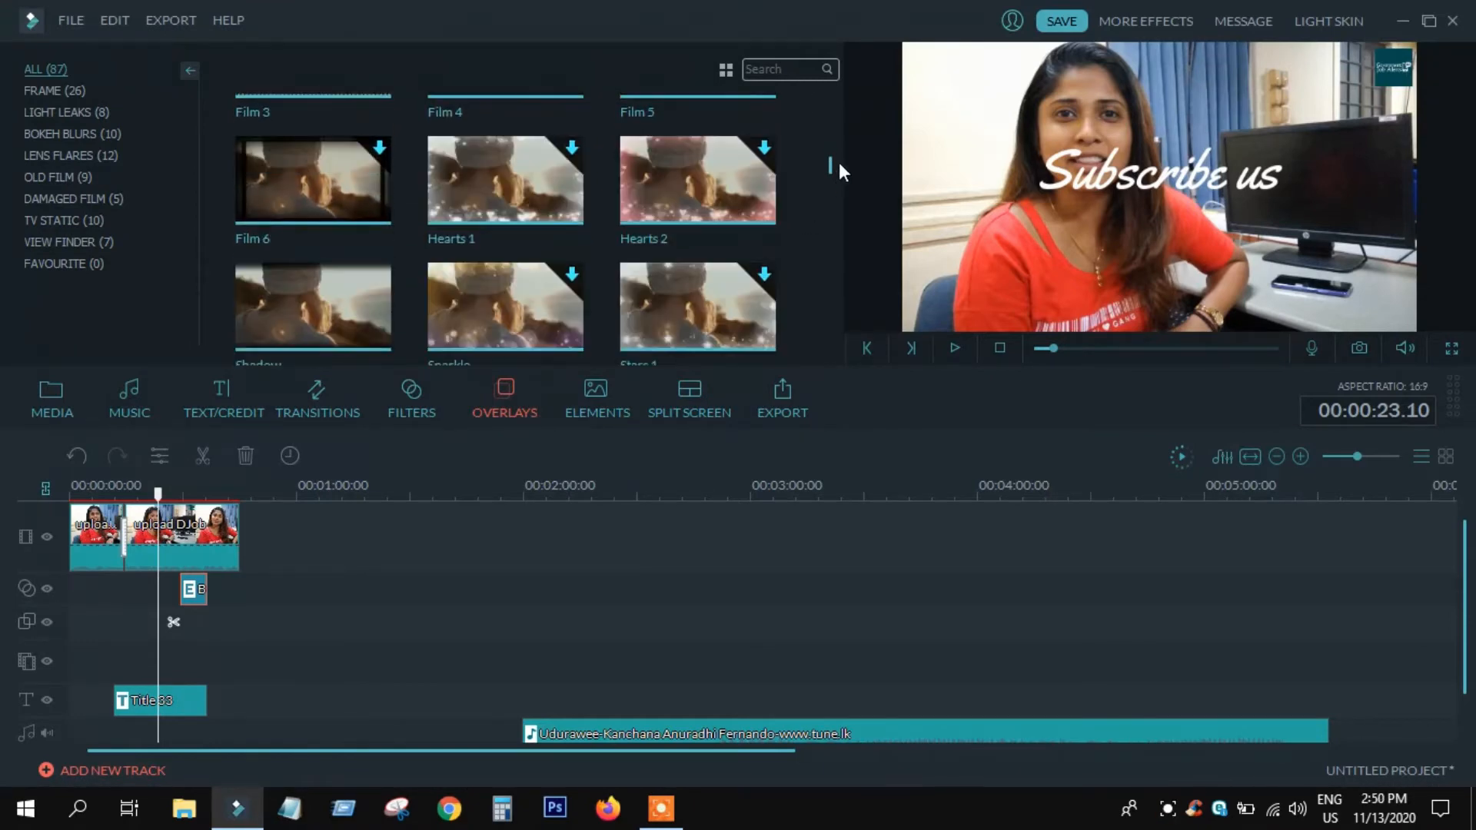
{"action": "left_click", "coordinate": [617, 415]}
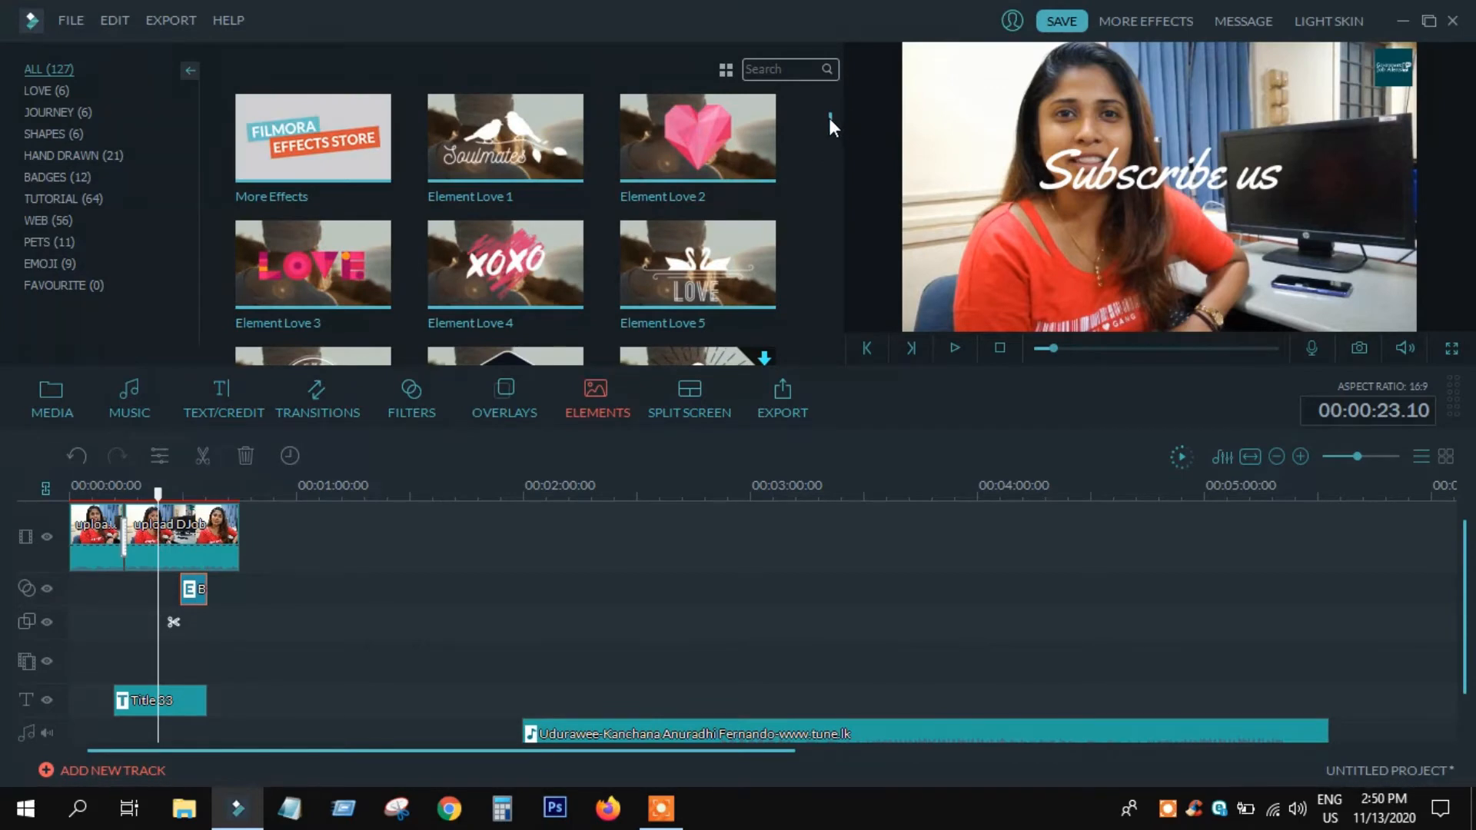
{"action": "left_click_drag", "start_coordinate": [828, 117], "coordinate": [847, 161]}
Insert a three-pane split screen, with one wide pane above two smaller ones, between the two upload DJob clips
{"action": "left_click", "coordinate": [664, 382]}
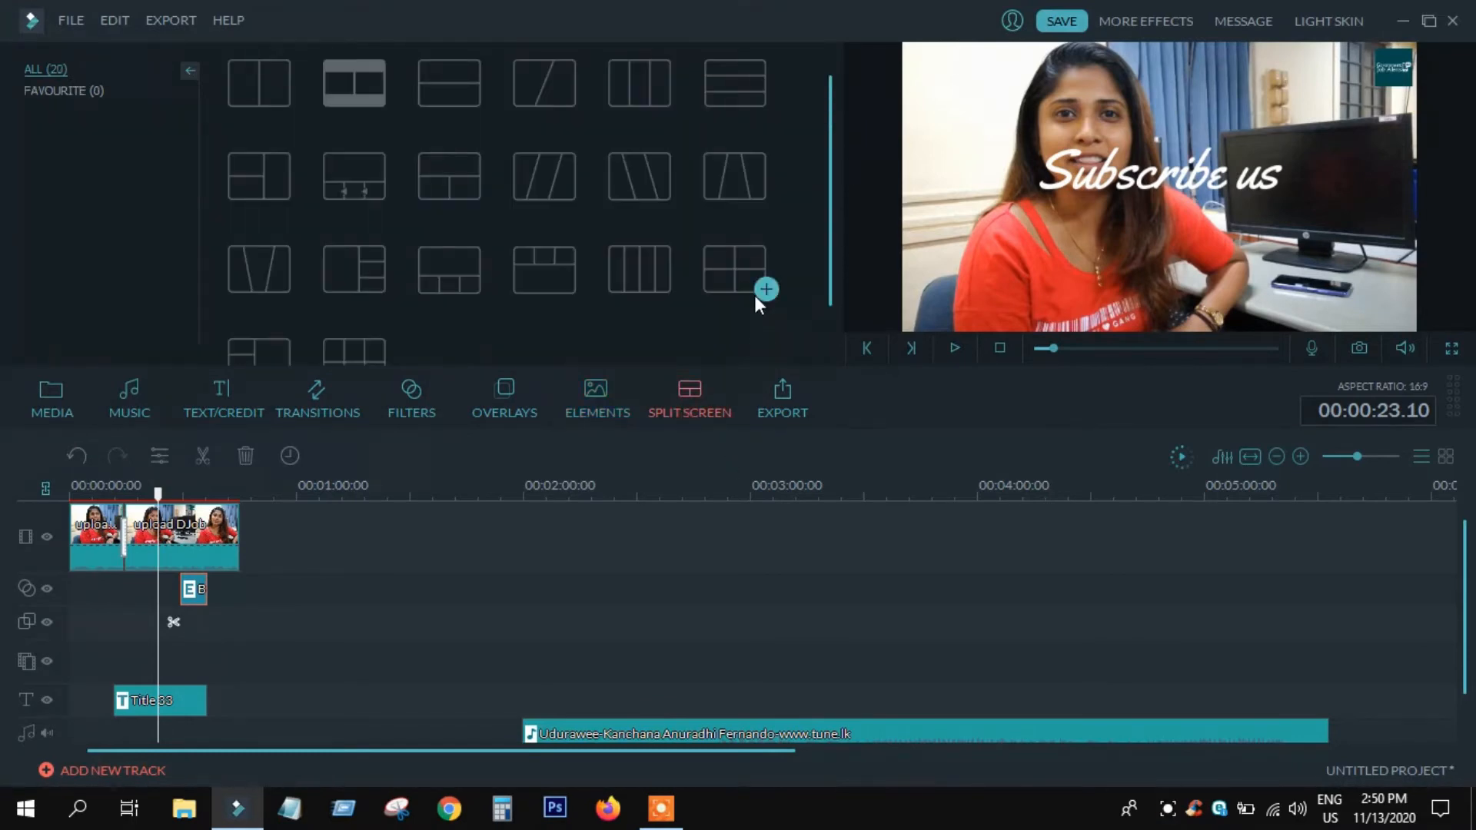
{"action": "left_click", "coordinate": [480, 197]}
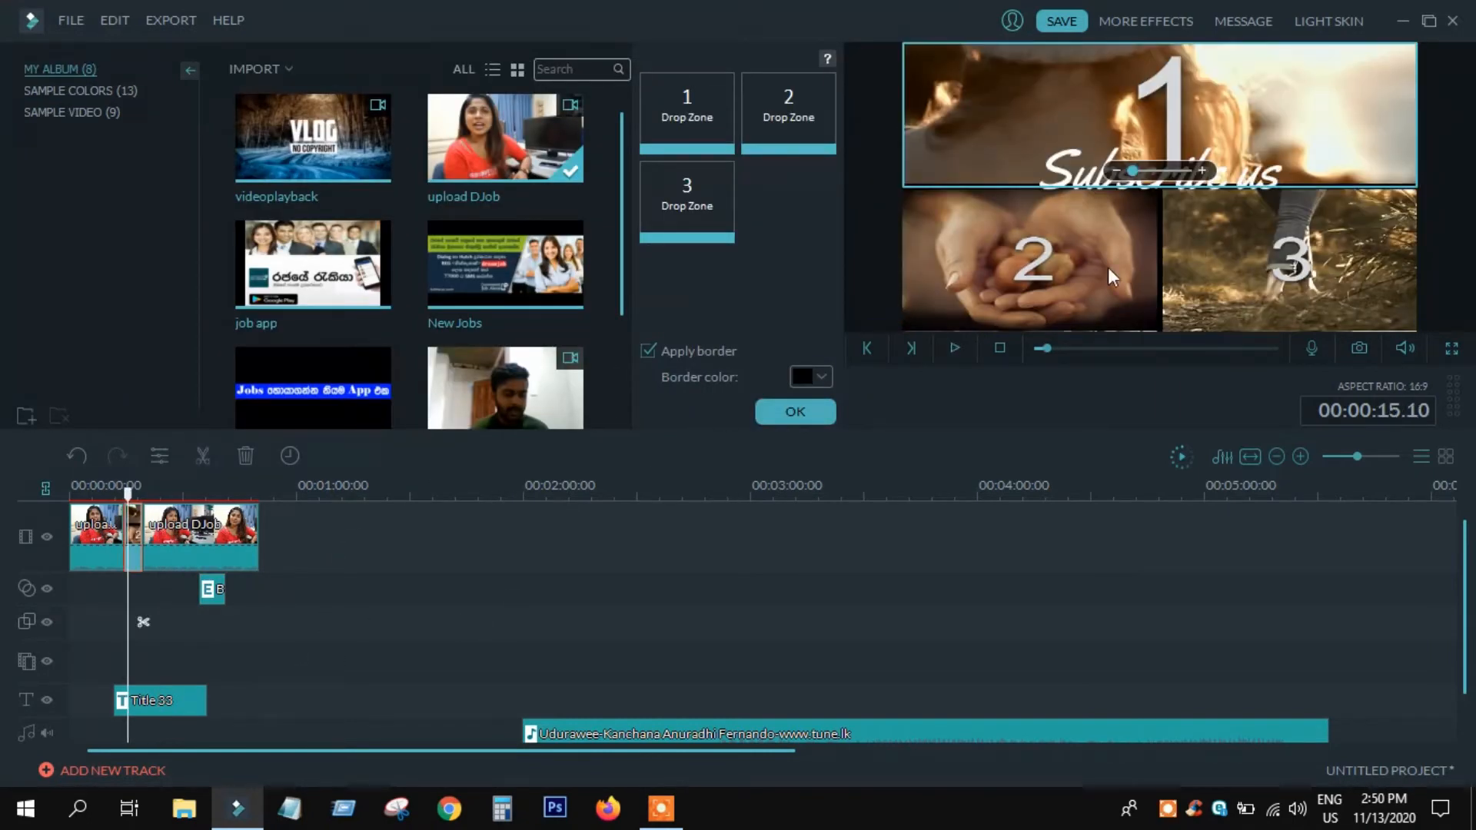
{"action": "left_click", "coordinate": [790, 414]}
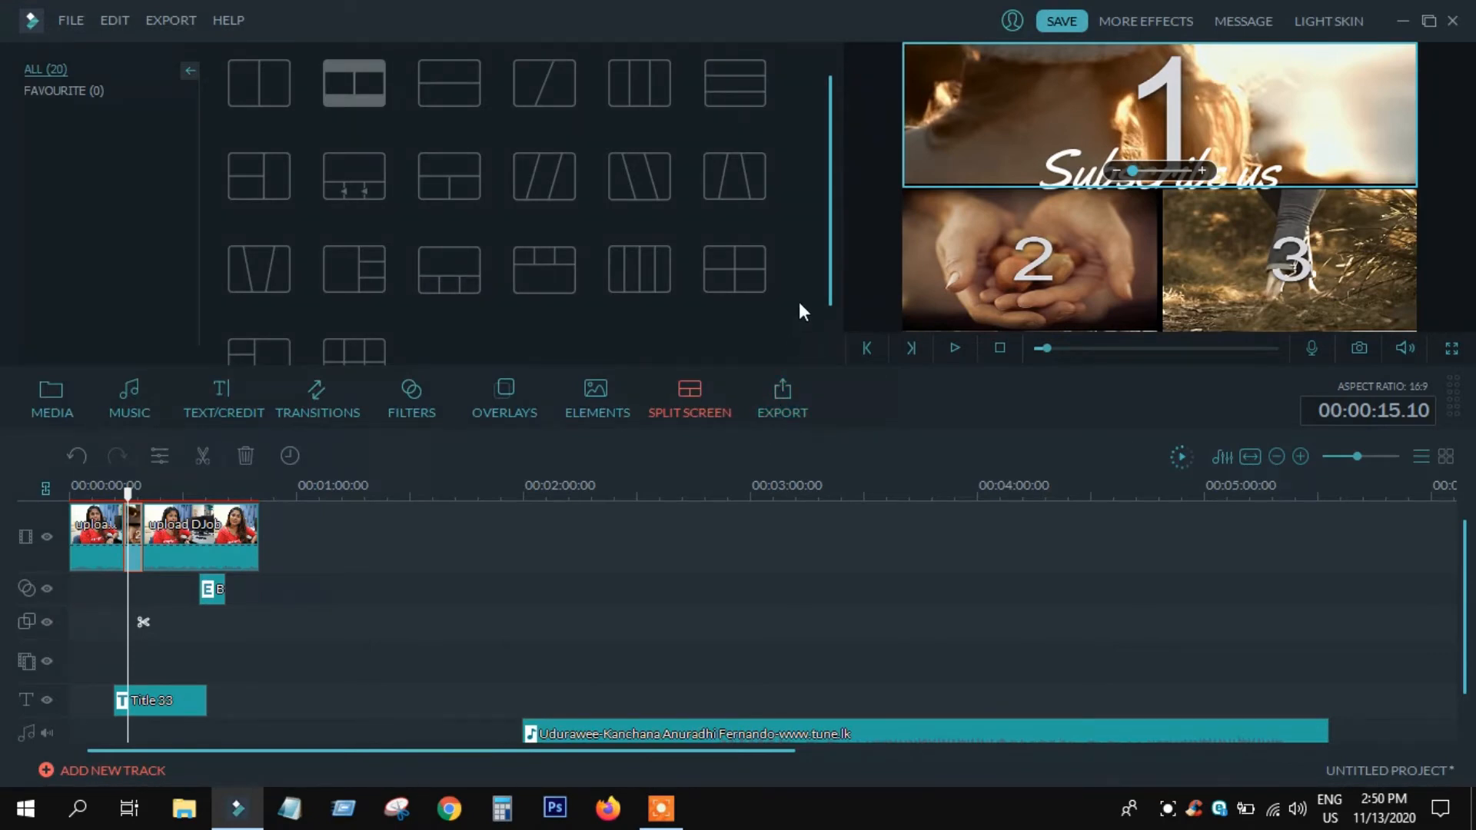
{"action": "scroll", "coordinate": [799, 303], "scroll_direction": "down", "scroll_amount": 1}
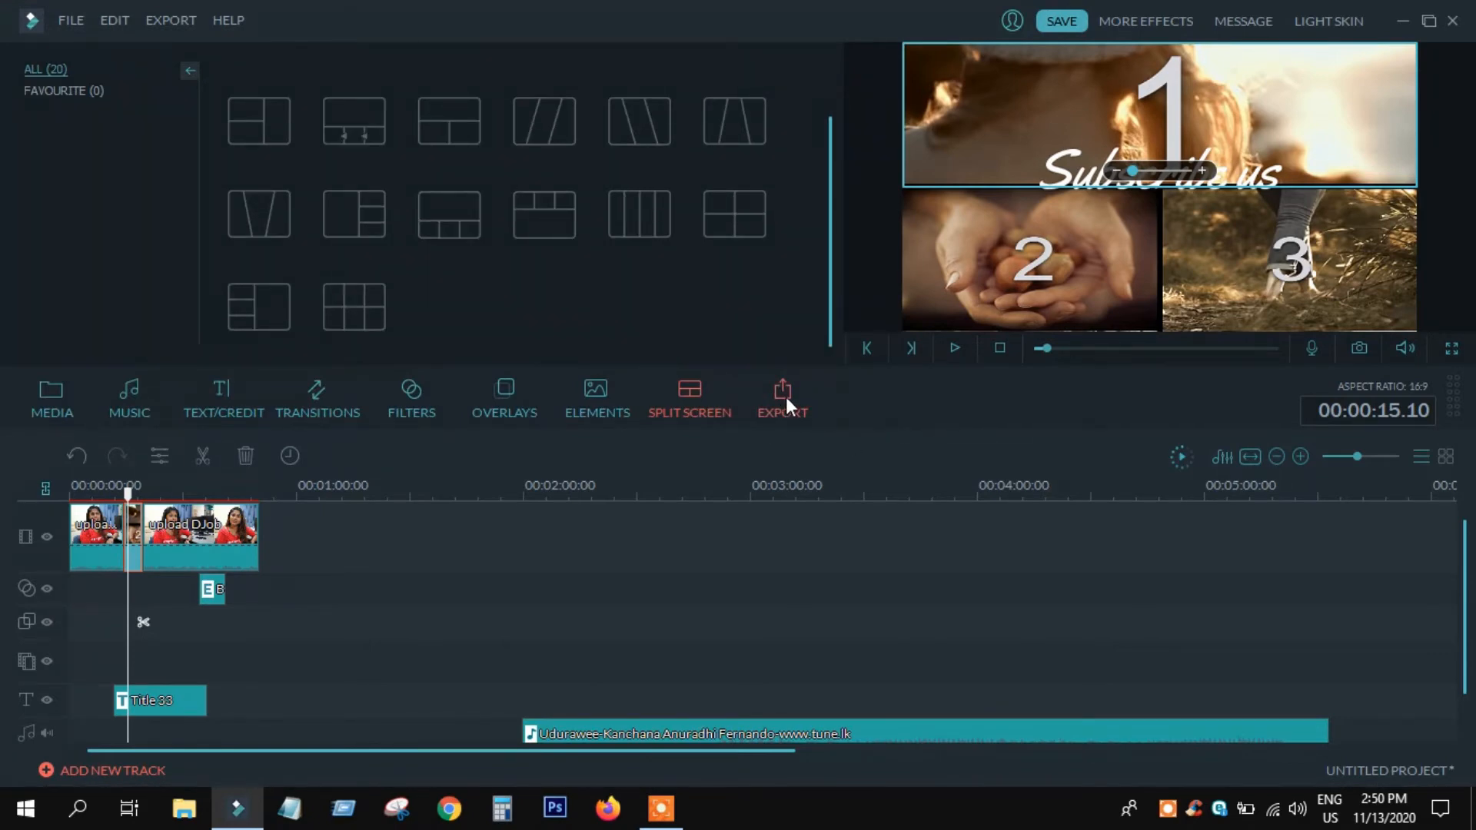
{"action": "left_click", "coordinate": [416, 596]}
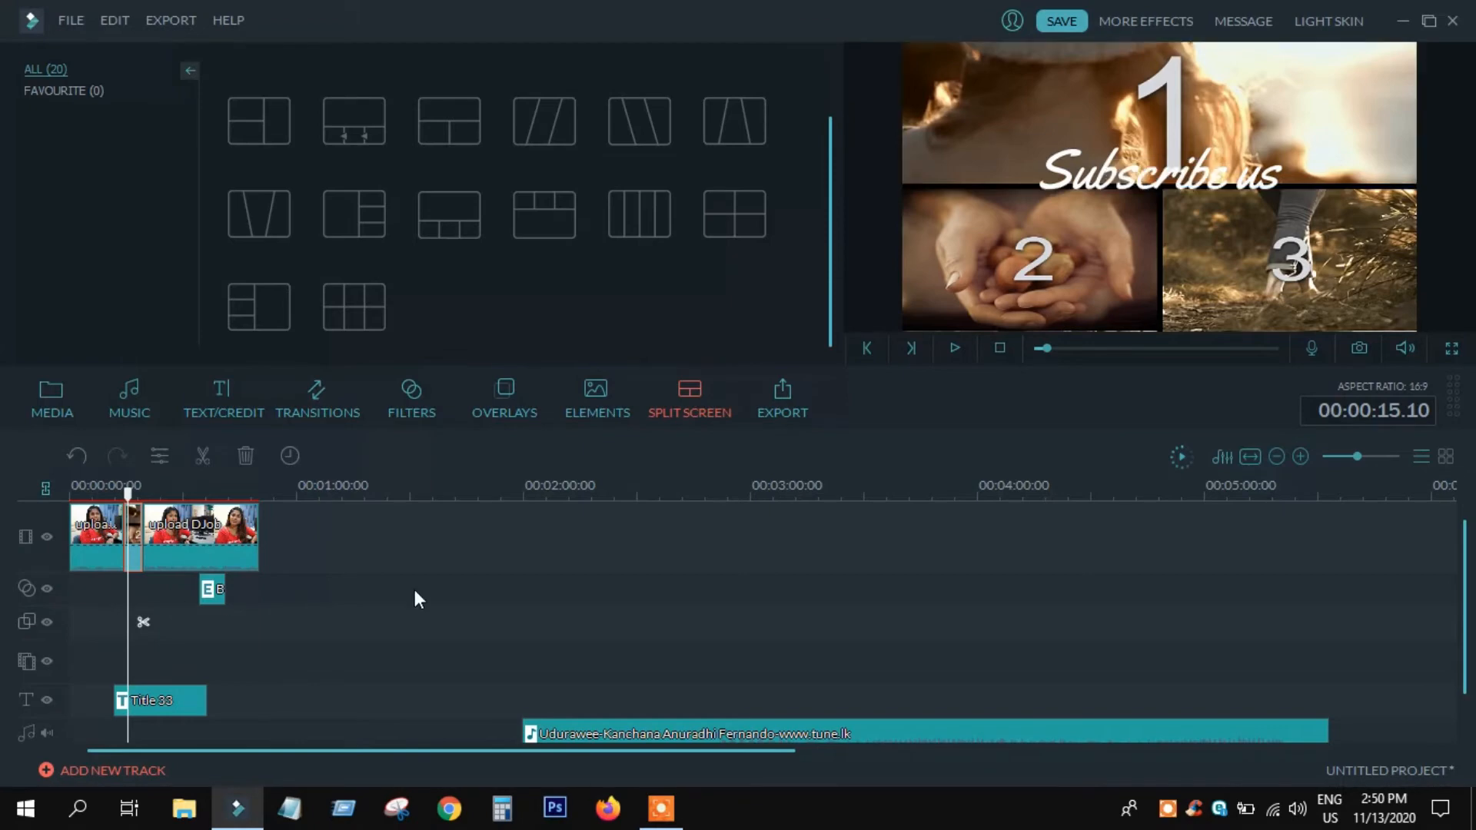
Set the second upload DJob clip's contrast to -6, saturation to 7, brightness to 30 and tint to 29
{"action": "left_click", "coordinate": [55, 404]}
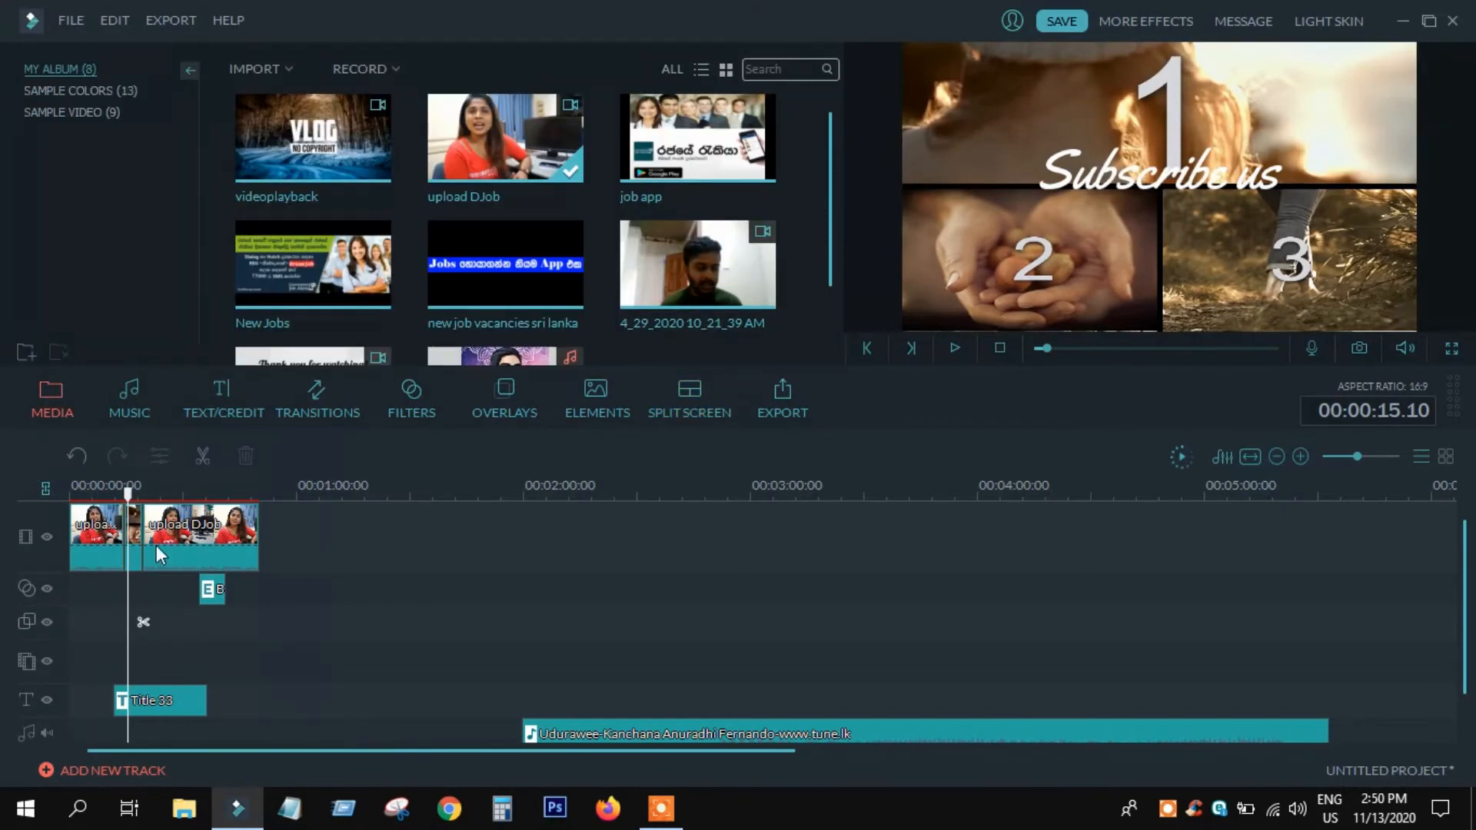
{"action": "left_click", "coordinate": [184, 536]}
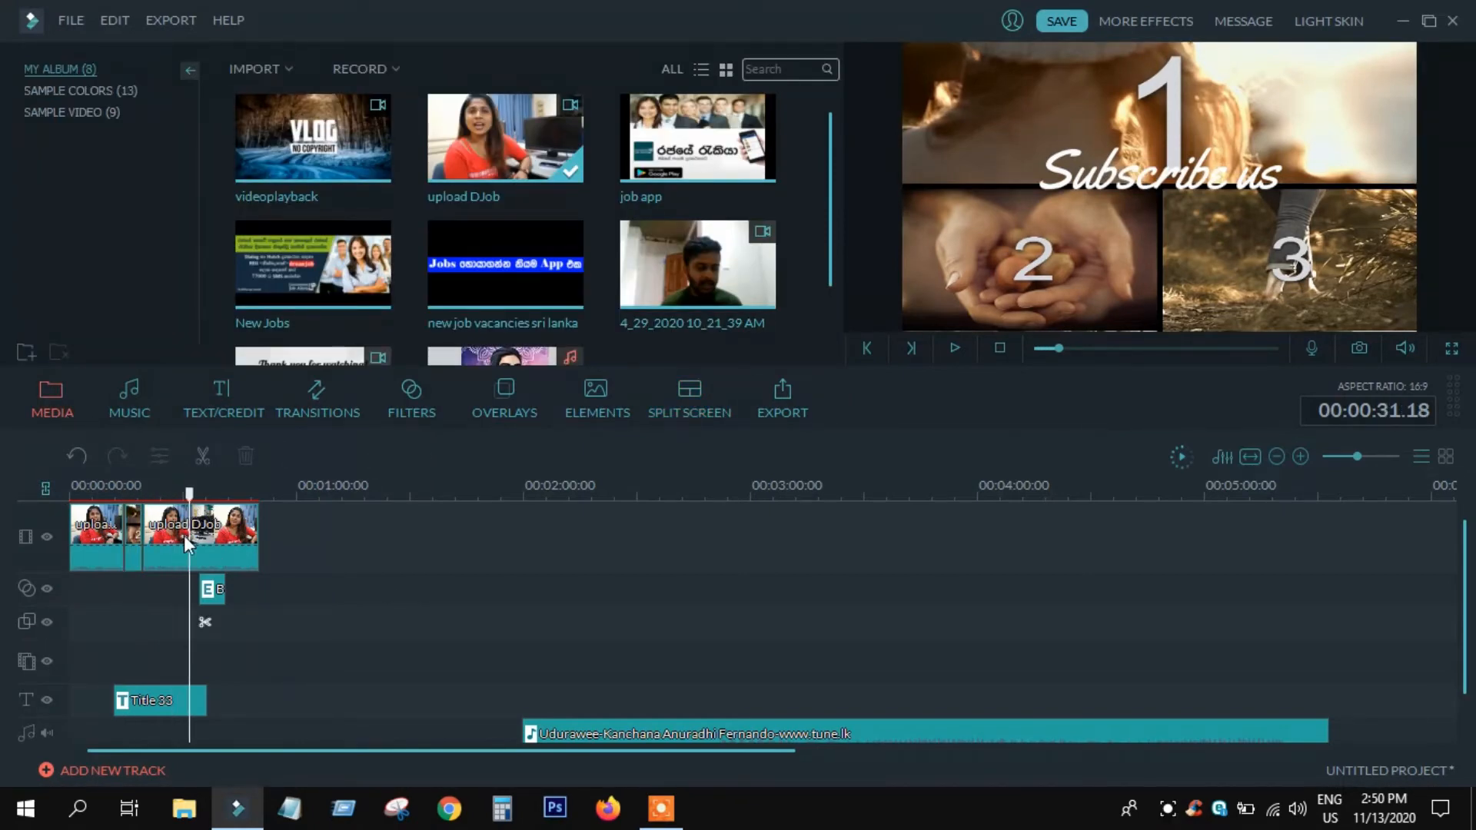
{"action": "right_click", "coordinate": [184, 536]}
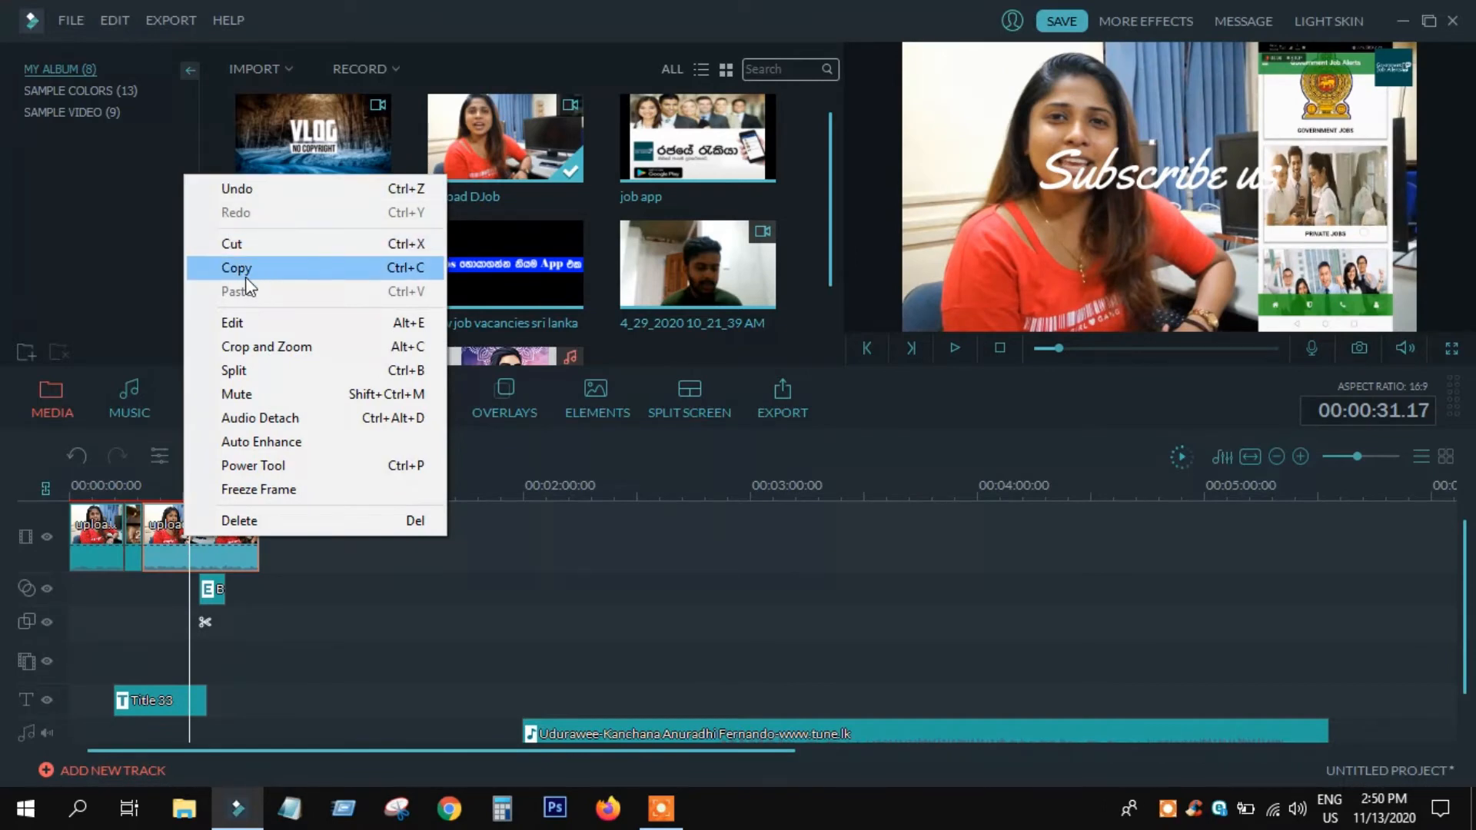
{"action": "left_click", "coordinate": [263, 323]}
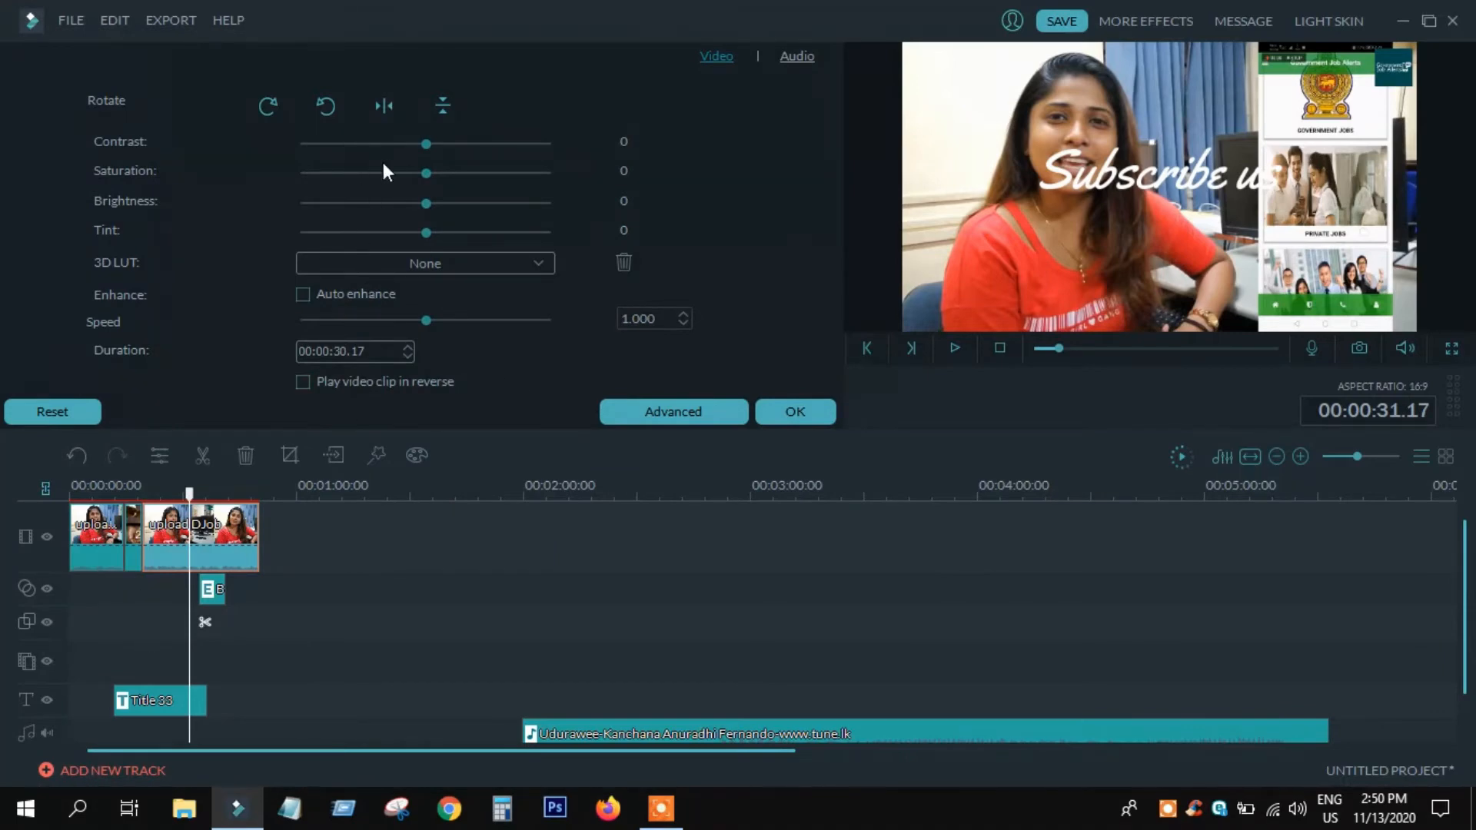
{"action": "left_click_drag", "start_coordinate": [425, 143], "coordinate": [439, 203]}
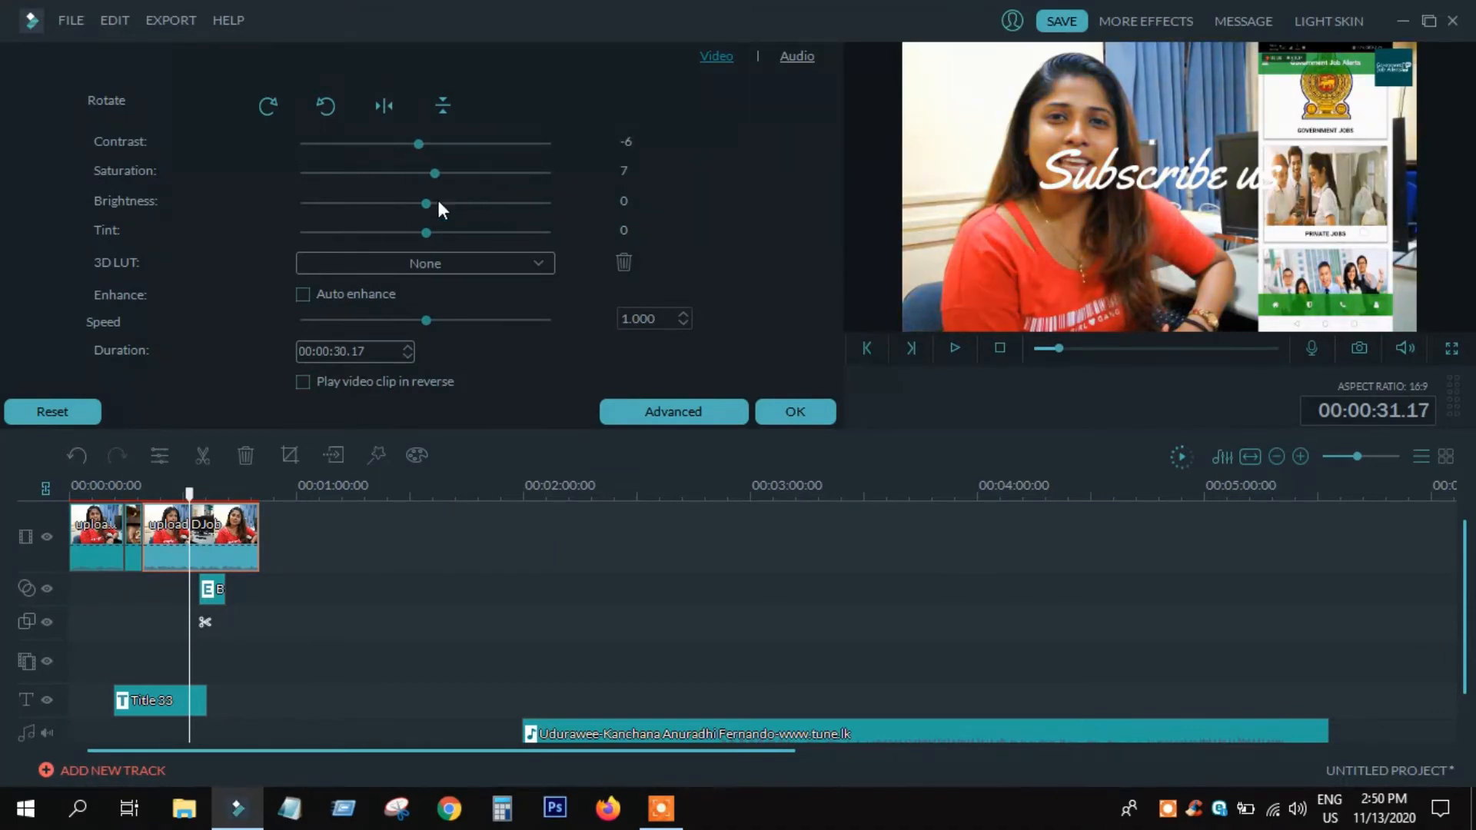
{"action": "scroll", "coordinate": [192, 496], "scroll_direction": "up", "scroll_amount": 2}
{"action": "left_click", "coordinate": [209, 492]}
{"action": "left_click_drag", "start_coordinate": [209, 492], "coordinate": [181, 492]}
{"action": "left_click_drag", "start_coordinate": [439, 204], "coordinate": [461, 232]}
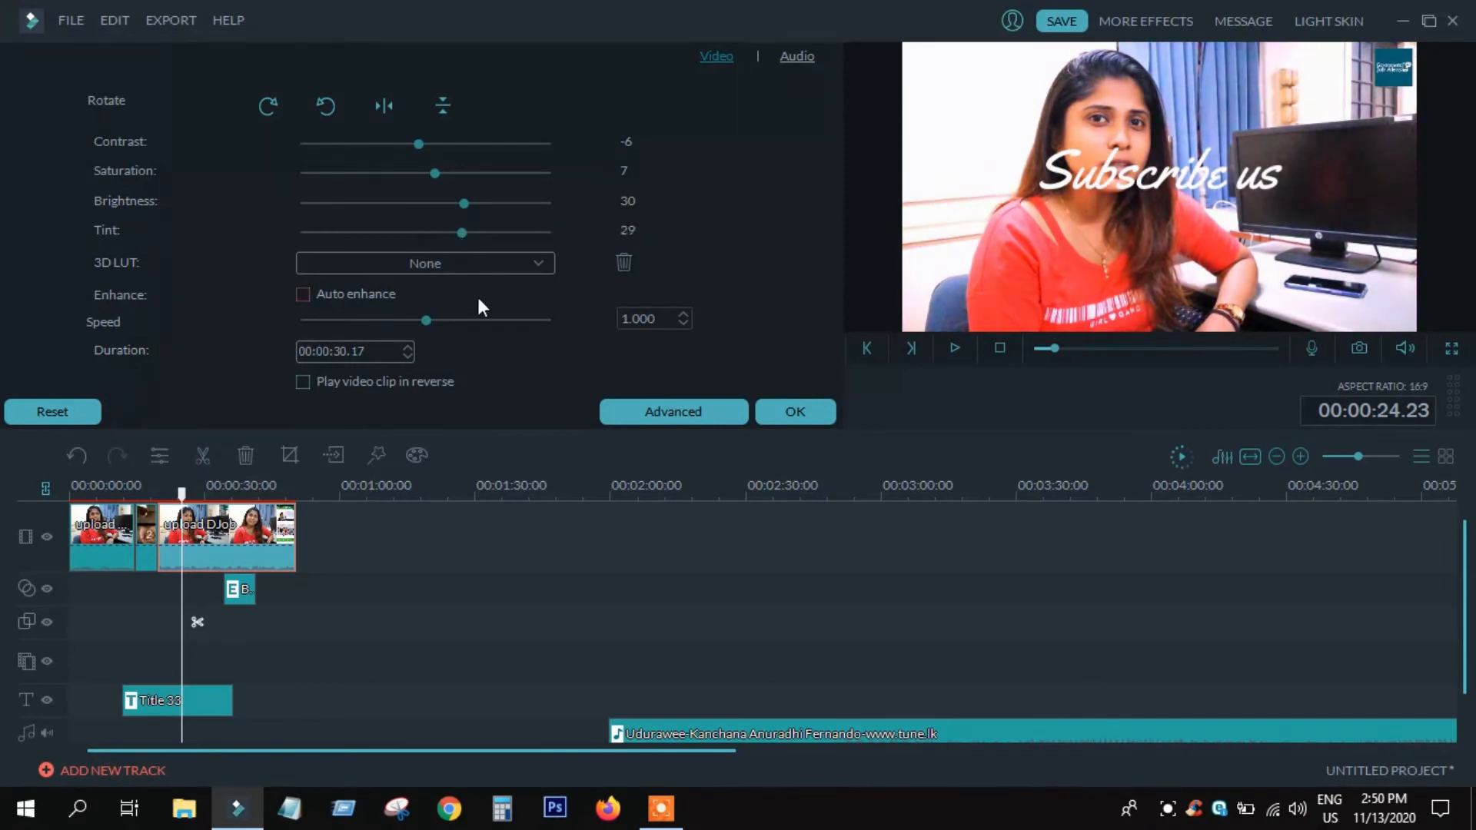
Set the second upload DJob clip's speed to 4.600 and rotate the clip clockwise four times through a full turn
{"action": "mouse_move", "coordinate": [428, 320]}
{"action": "left_mouse_down"}
{"action": "mouse_move", "coordinate": [506, 317]}
{"action": "mouse_move", "coordinate": [411, 315]}
{"action": "mouse_move", "coordinate": [451, 320]}
{"action": "left_mouse_up"}
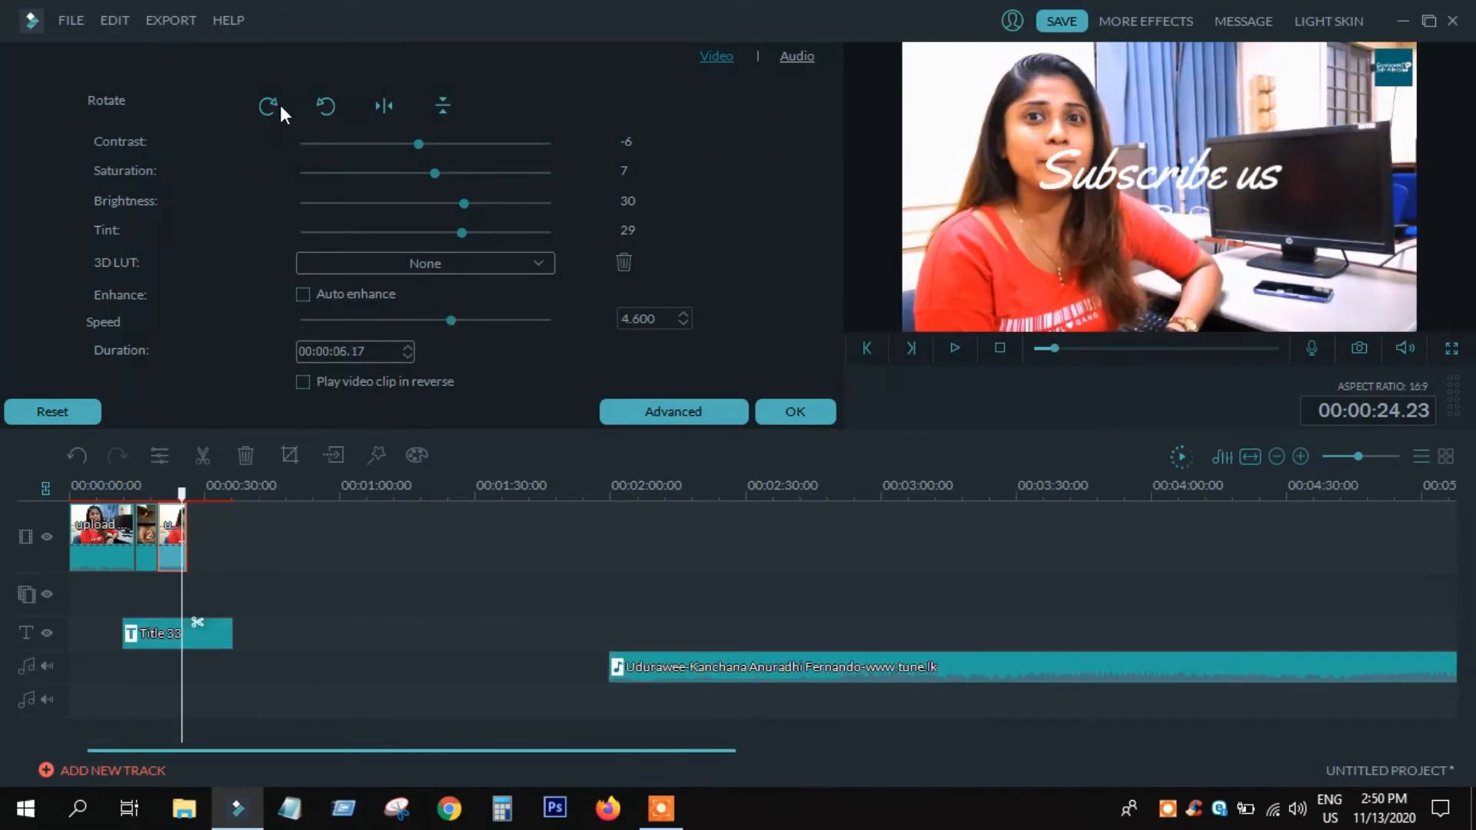
{"action": "left_click", "coordinate": [272, 103]}
{"action": "left_click", "coordinate": [269, 103]}
{"action": "left_click", "coordinate": [269, 103]}
{"action": "left_click", "coordinate": [269, 103]}
Set the second upload DJob clip's volume to 77 and its pitch to -12, keeping the Default equalizer
{"action": "left_click", "coordinate": [798, 57]}
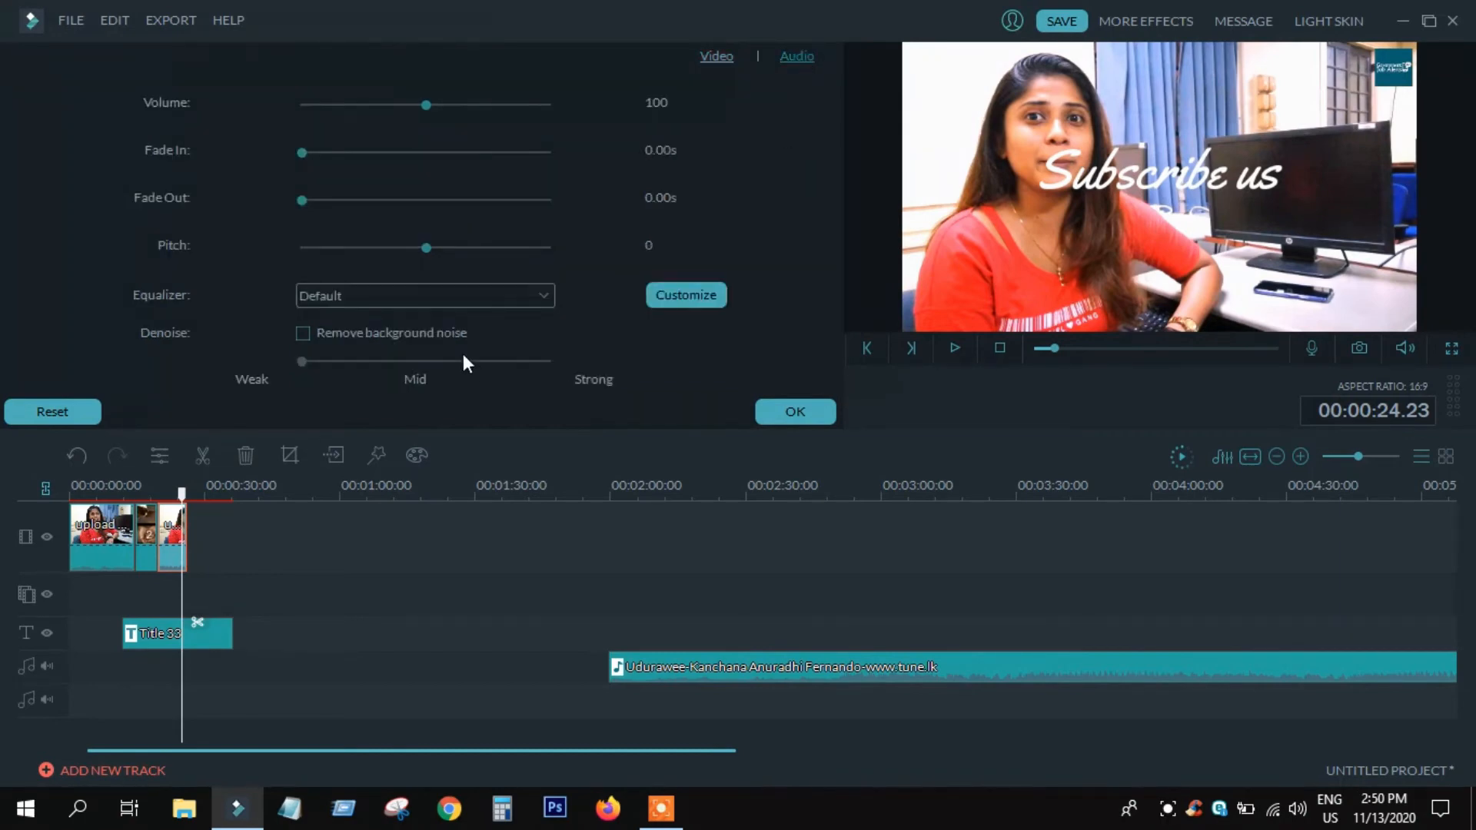
{"action": "left_click_drag", "start_coordinate": [429, 106], "coordinate": [473, 125]}
{"action": "left_click", "coordinate": [301, 247]}
{"action": "left_click", "coordinate": [311, 331]}
{"action": "left_click", "coordinate": [685, 300]}
{"action": "left_click", "coordinate": [968, 591]}
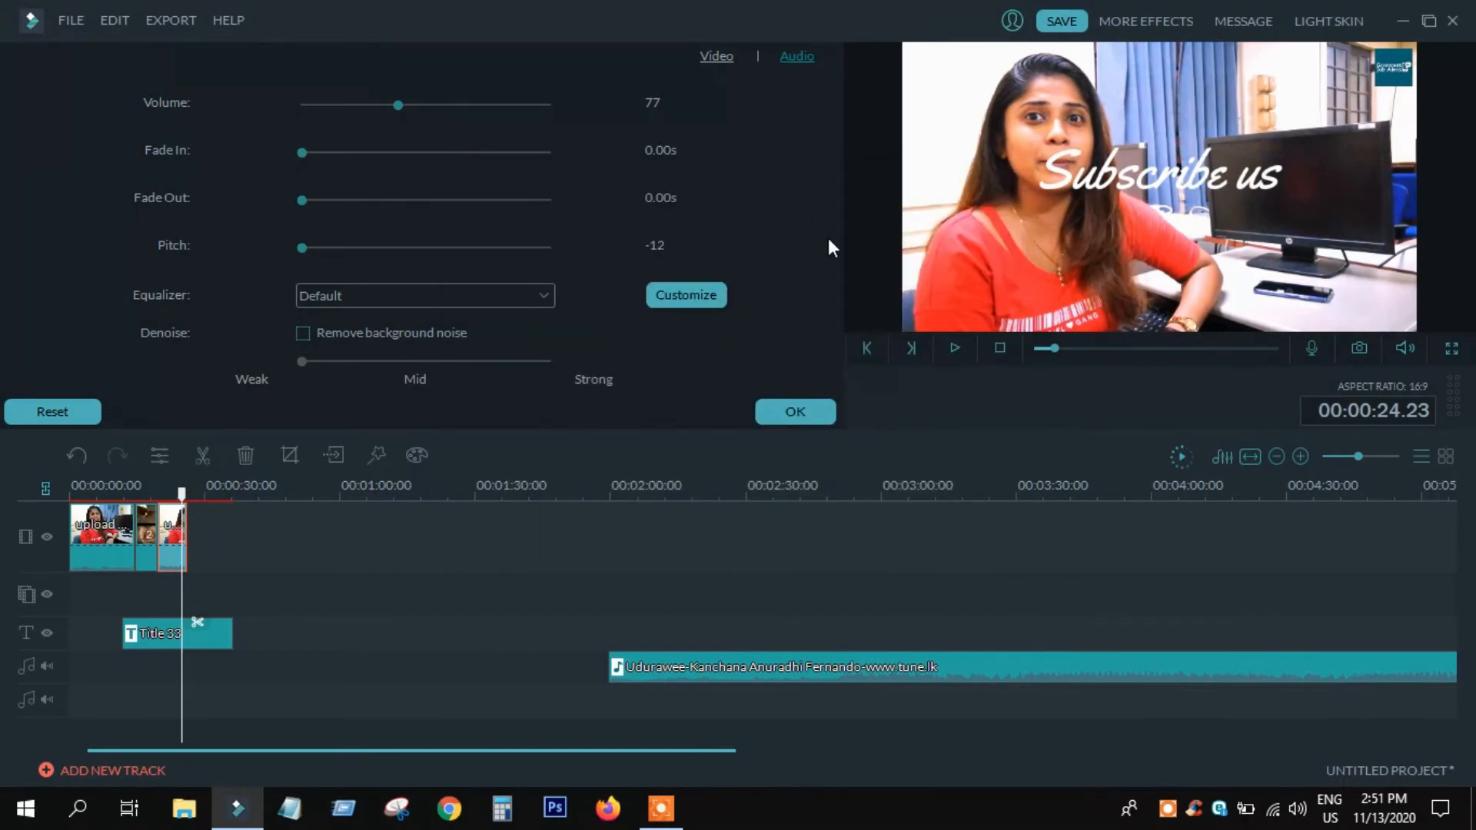
{"action": "left_click", "coordinate": [799, 413]}
{"action": "left_click_drag", "start_coordinate": [182, 494], "coordinate": [120, 495]}
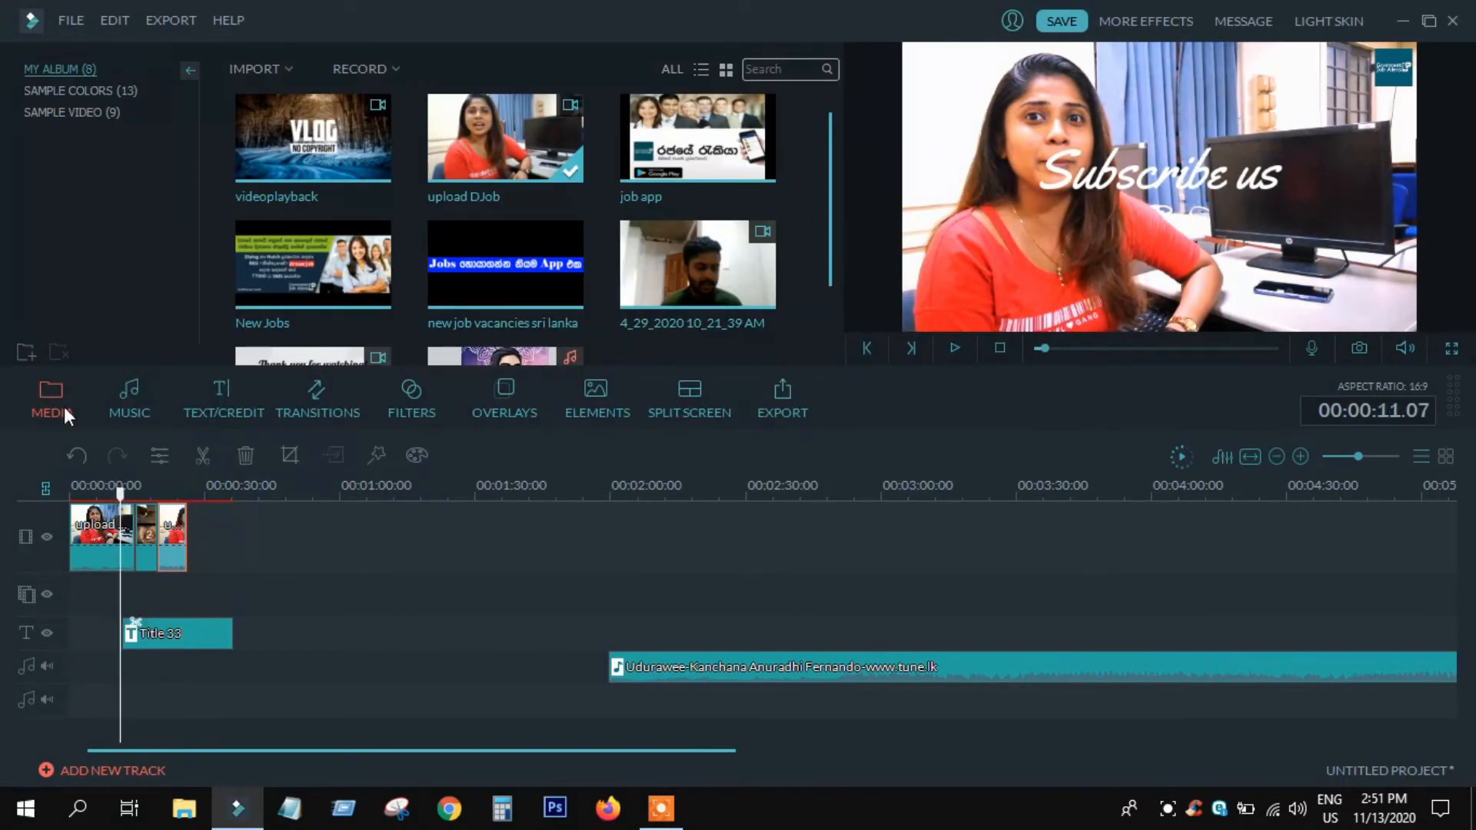
{"action": "left_click", "coordinate": [161, 455]}
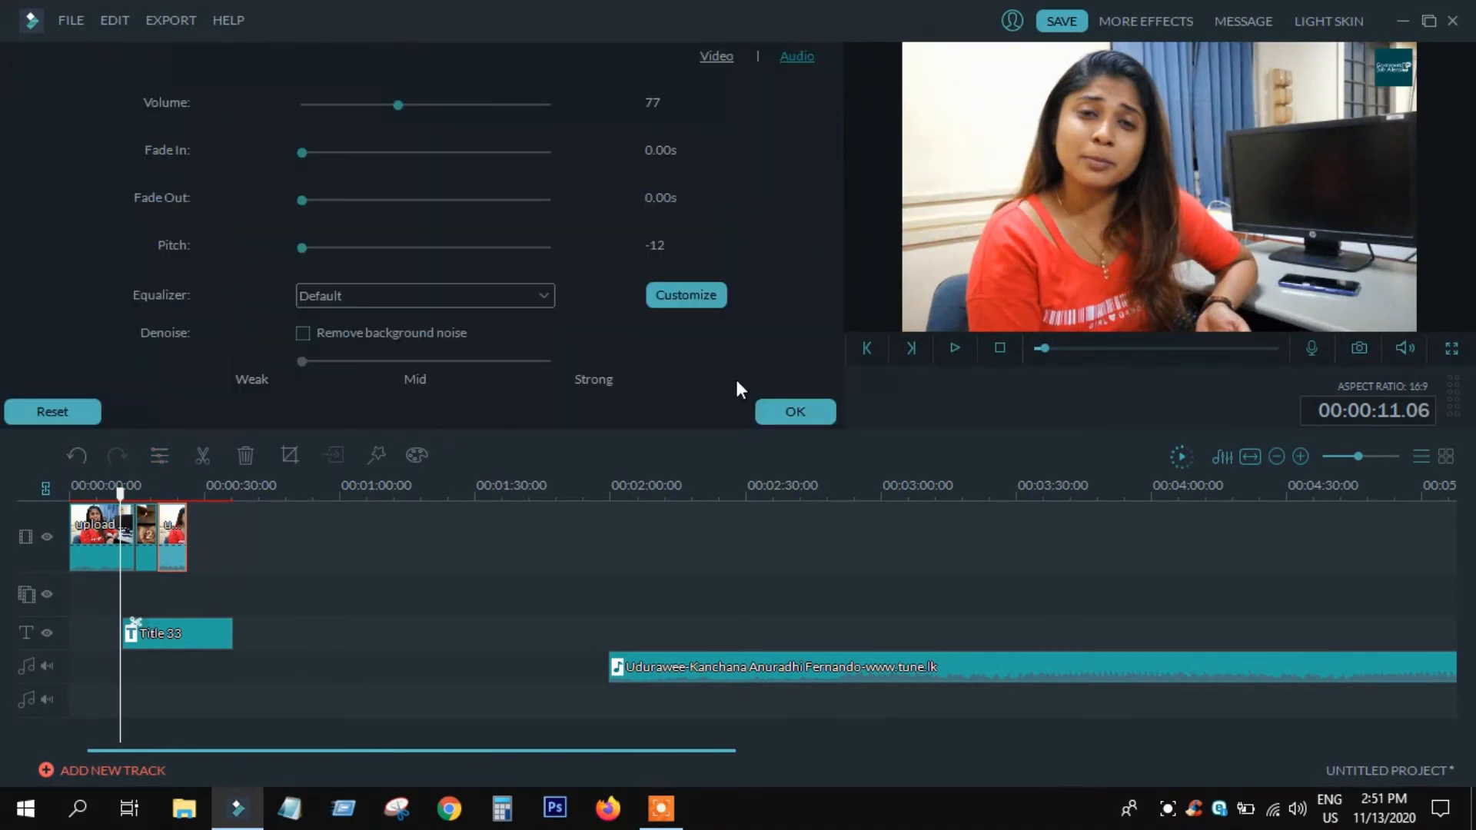
{"action": "left_click", "coordinate": [814, 415]}
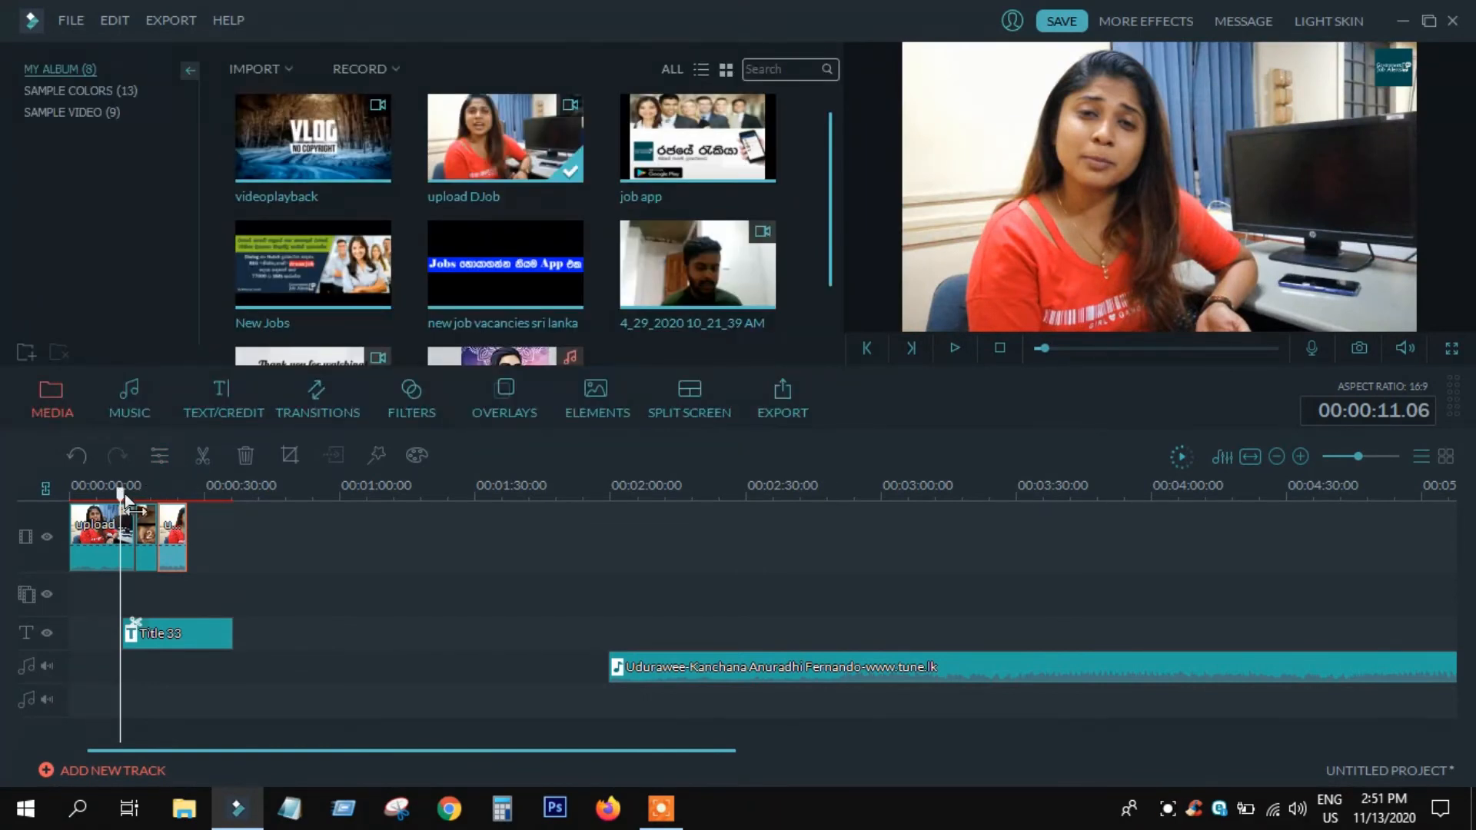
{"action": "left_click_drag", "start_coordinate": [124, 494], "coordinate": [135, 494]}
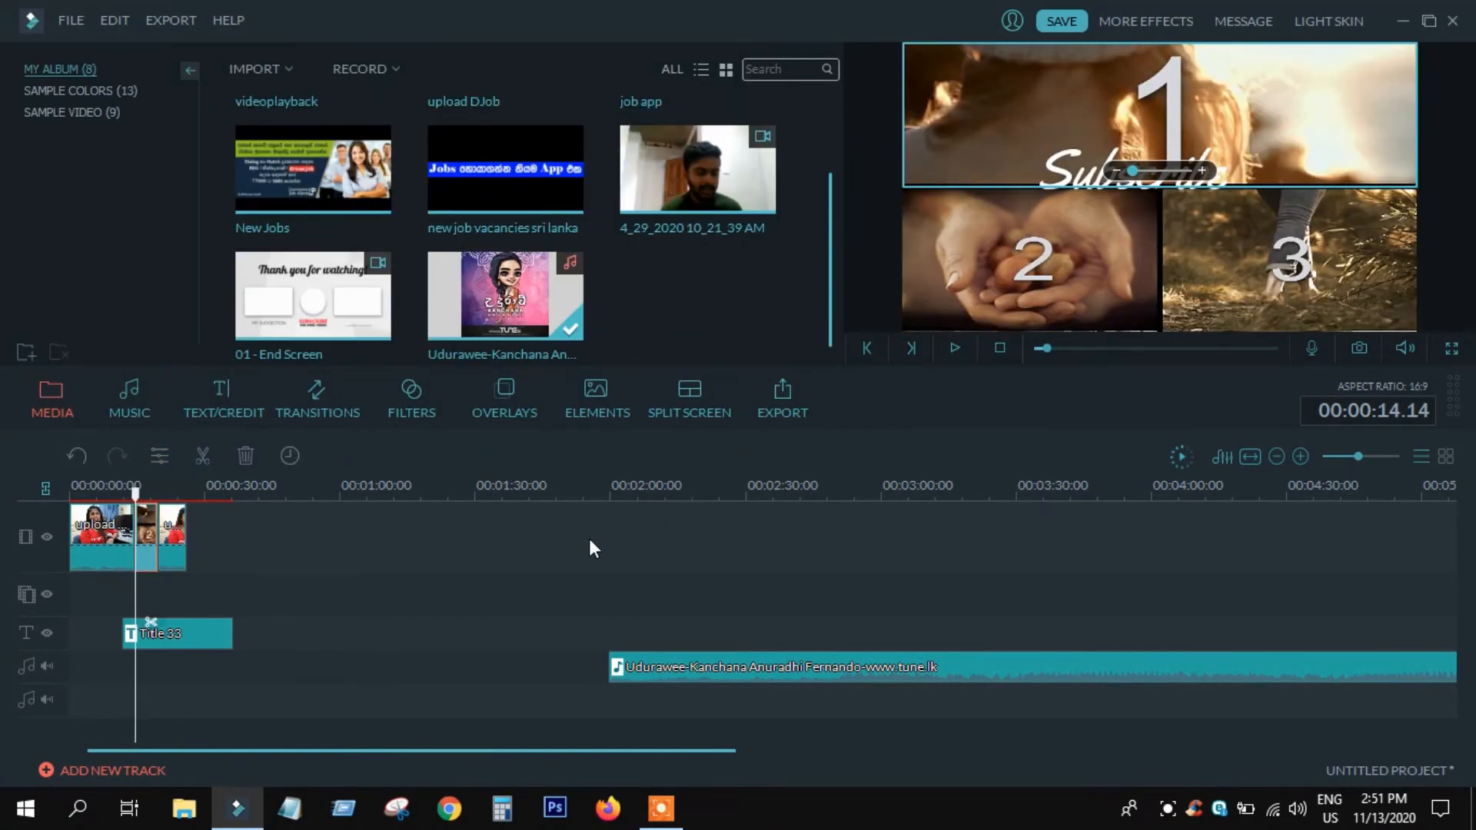
{"action": "mouse_move", "coordinate": [136, 492]}
{"action": "left_mouse_down"}
{"action": "mouse_move", "coordinate": [77, 500]}
{"action": "mouse_move", "coordinate": [148, 500]}
{"action": "mouse_move", "coordinate": [122, 498]}
{"action": "left_mouse_up"}
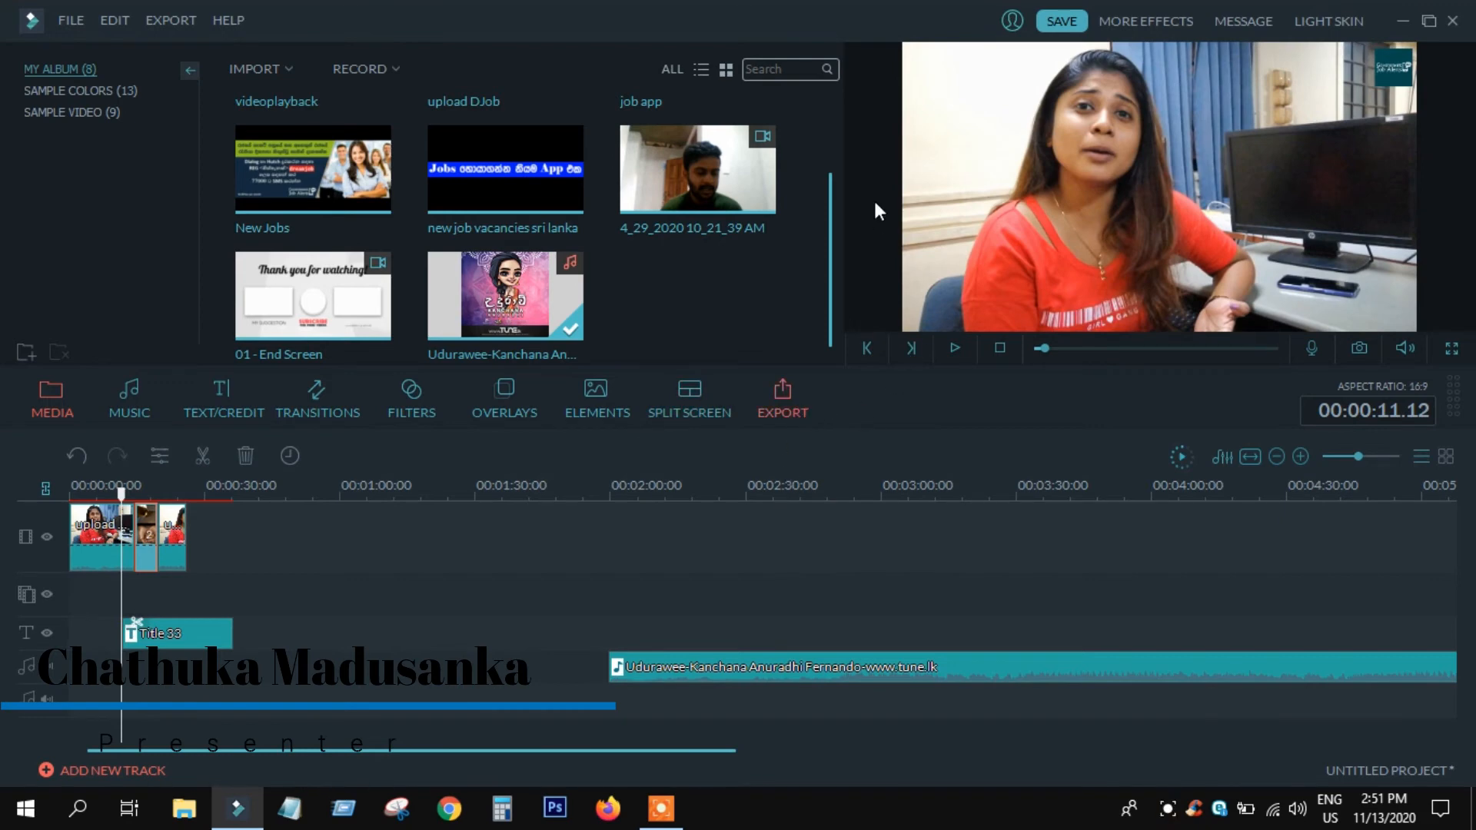
Open the export settings for the project and name the MP4 output file bbgnvn
{"action": "key", "text": "ctrl+e"}
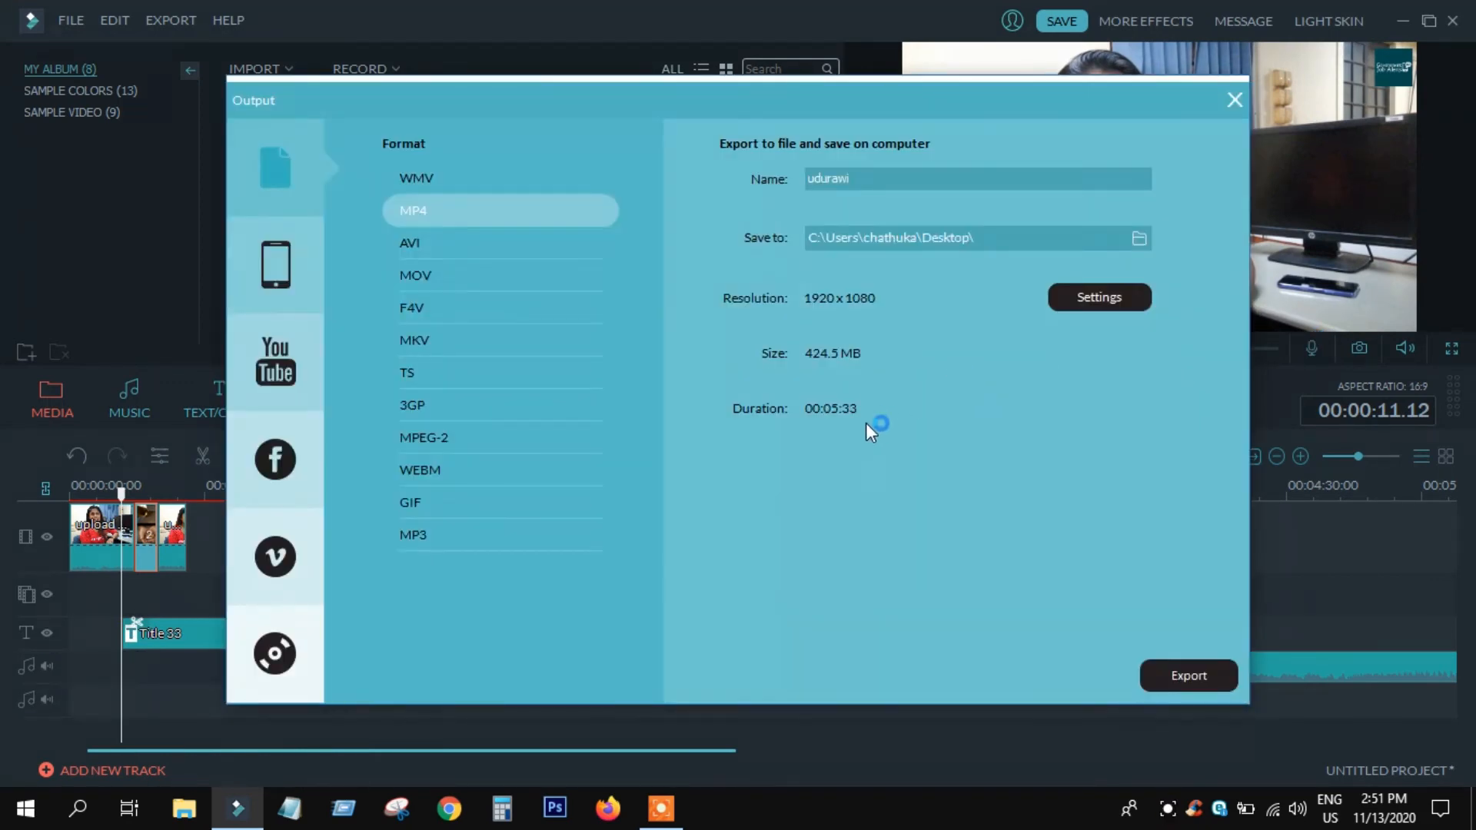
{"action": "left_click", "coordinate": [850, 179]}
{"action": "key", "text": "BackSpace"}
{"action": "key", "text": "BackSpace"}
{"action": "key", "text": "BackSpace"}
{"action": "key", "text": "BackSpace"}
{"action": "key", "text": "BackSpace"}
{"action": "key", "text": "BackSpace"}
{"action": "key", "text": "BackSpace"}
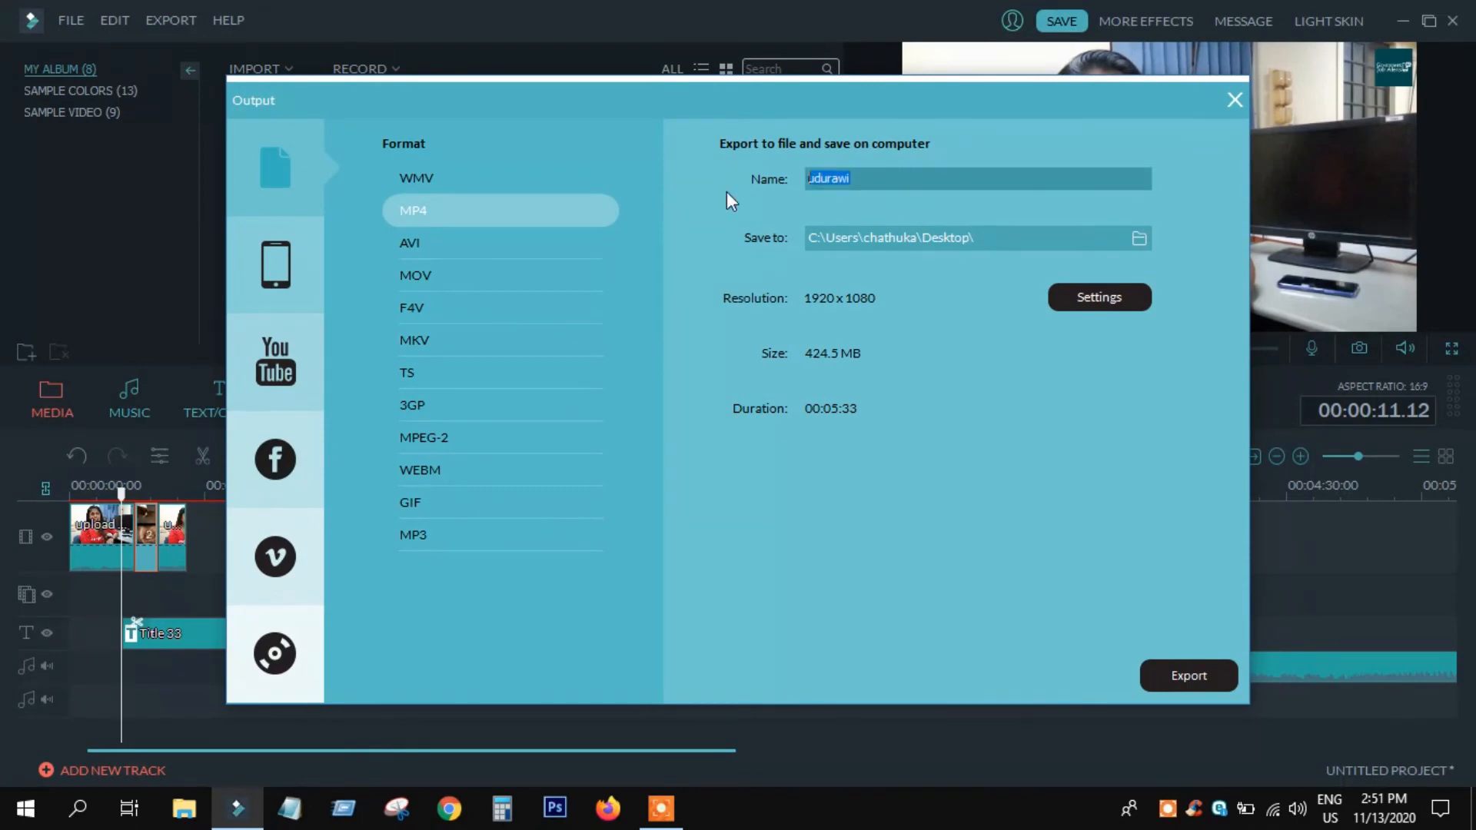
{"action": "type", "text": "bbgnvn"}
Keep the Desktop as the export's save location and confirm the MP4 settings with Best quality
{"action": "triple_click", "coordinate": [888, 240]}
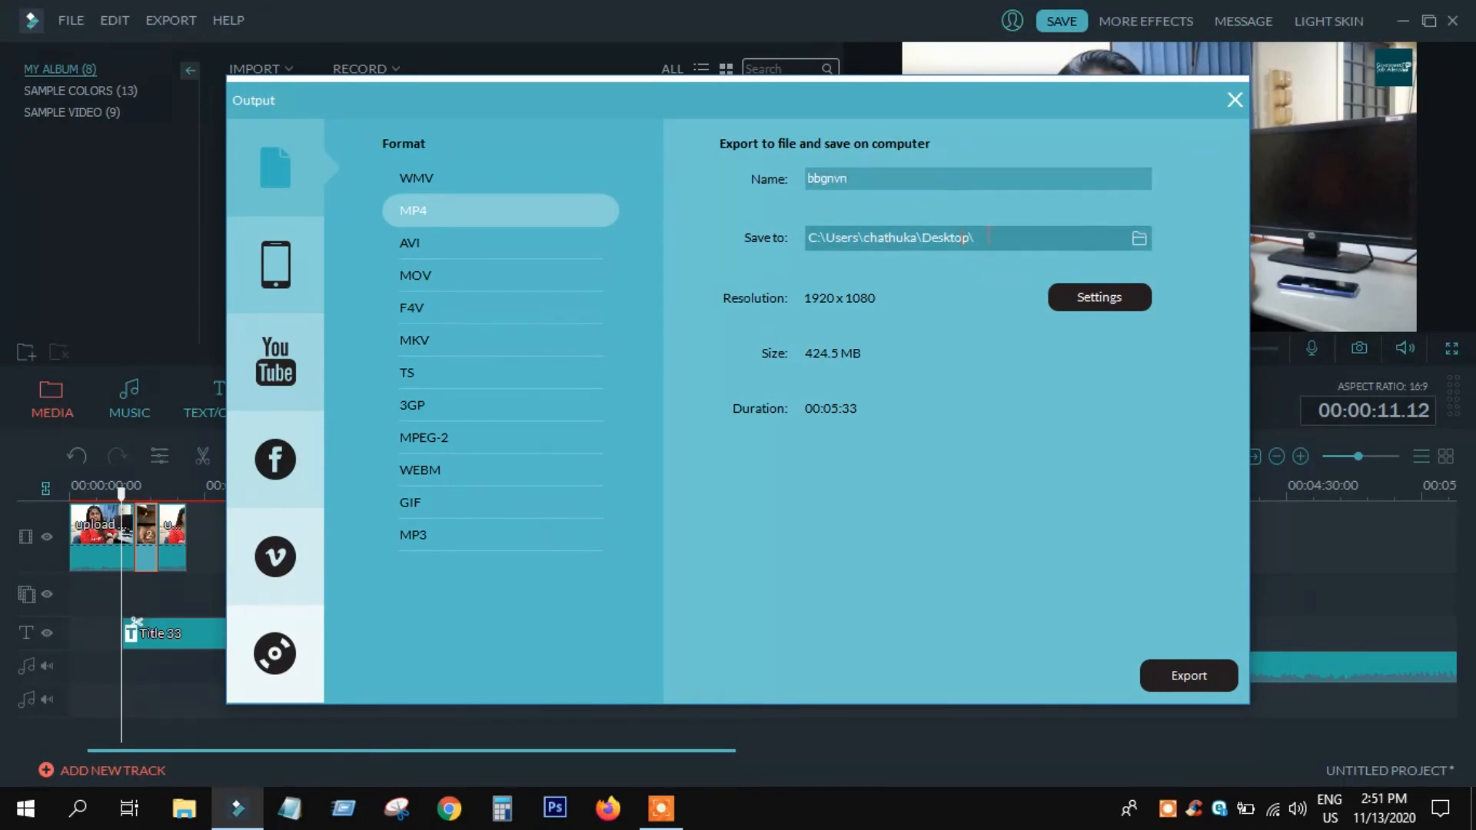
{"action": "left_click", "coordinate": [859, 237]}
{"action": "left_click_drag", "start_coordinate": [992, 238], "coordinate": [808, 239]}
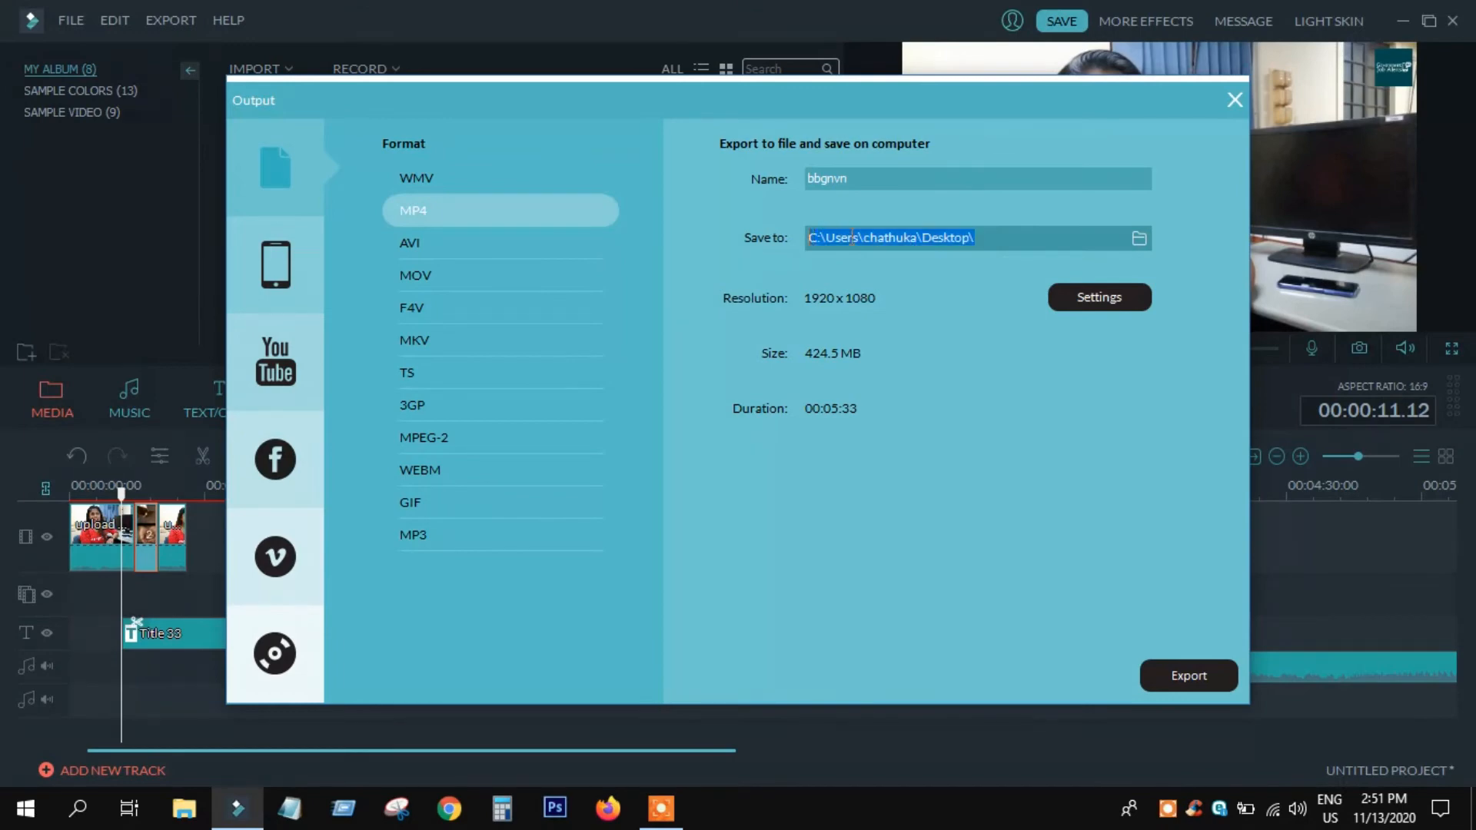
{"action": "left_click", "coordinate": [1111, 301]}
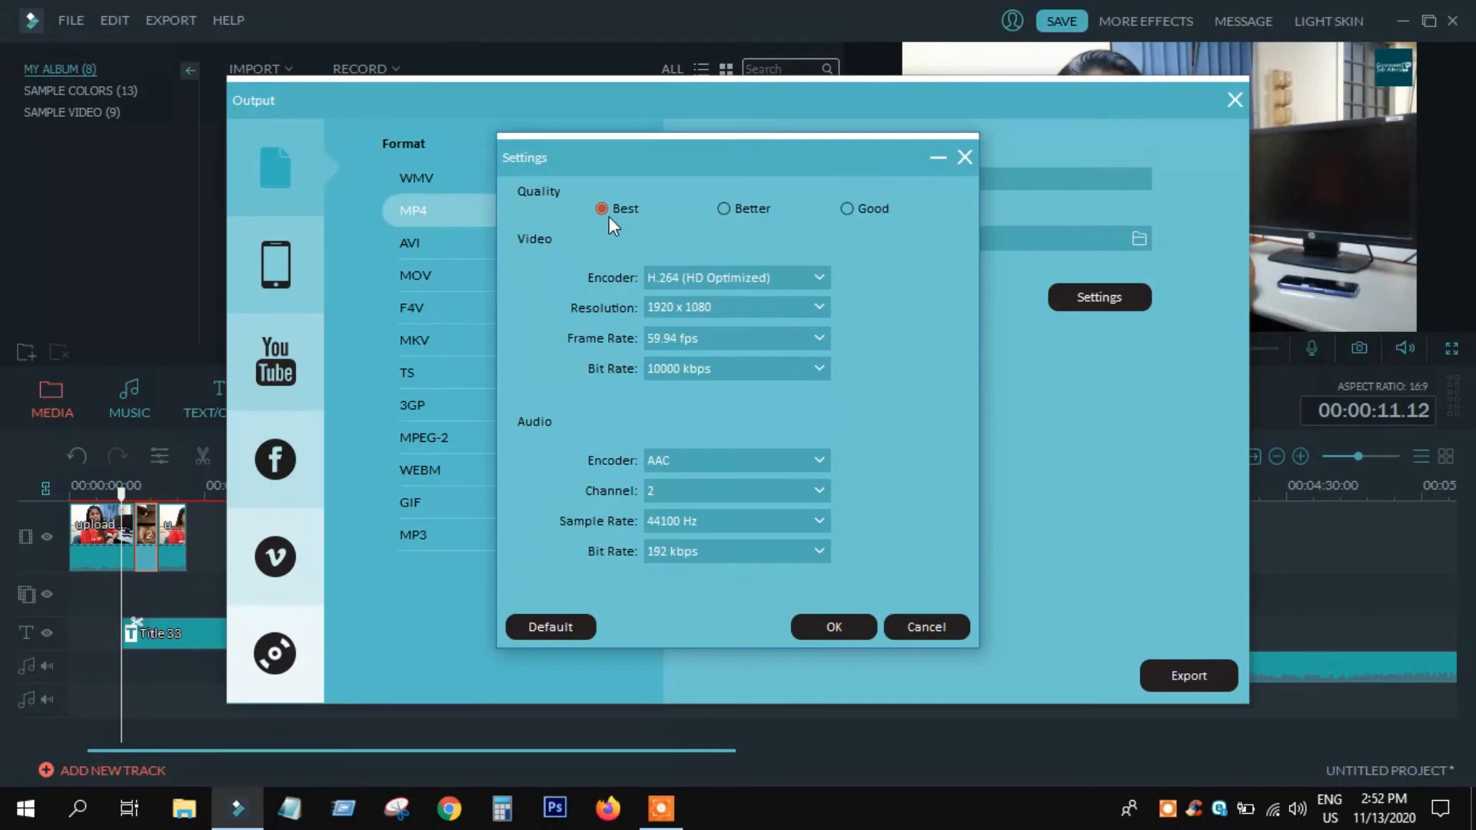
{"action": "left_click", "coordinate": [724, 206]}
{"action": "left_click", "coordinate": [603, 207]}
{"action": "left_click", "coordinate": [834, 628]}
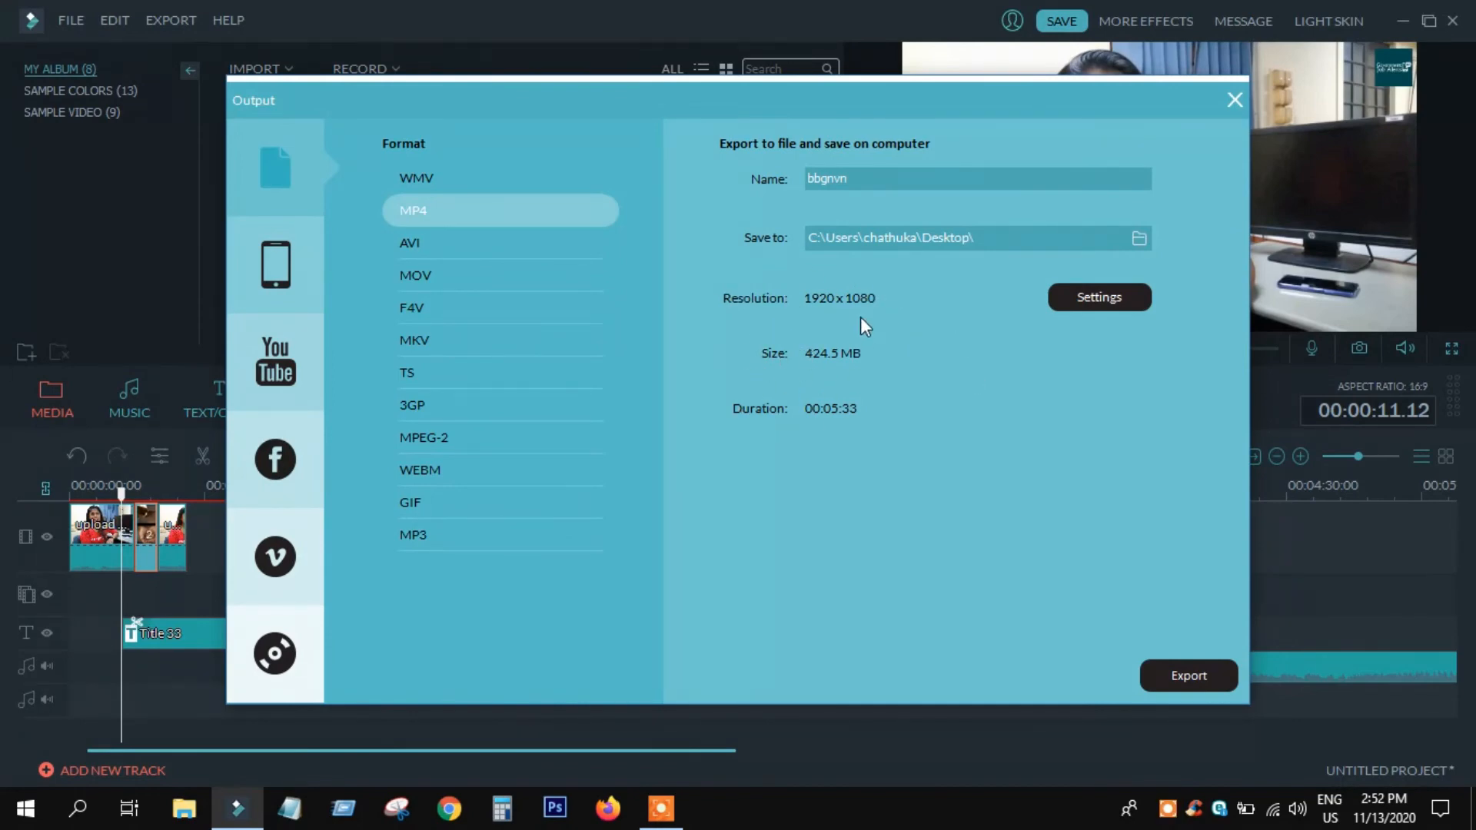
Review the MP4 encoding settings, and look through the WMV, MP4, AVI, MOV, F4V, TS, MPEG-2 and 3GP output formats
{"action": "left_click", "coordinate": [1082, 306]}
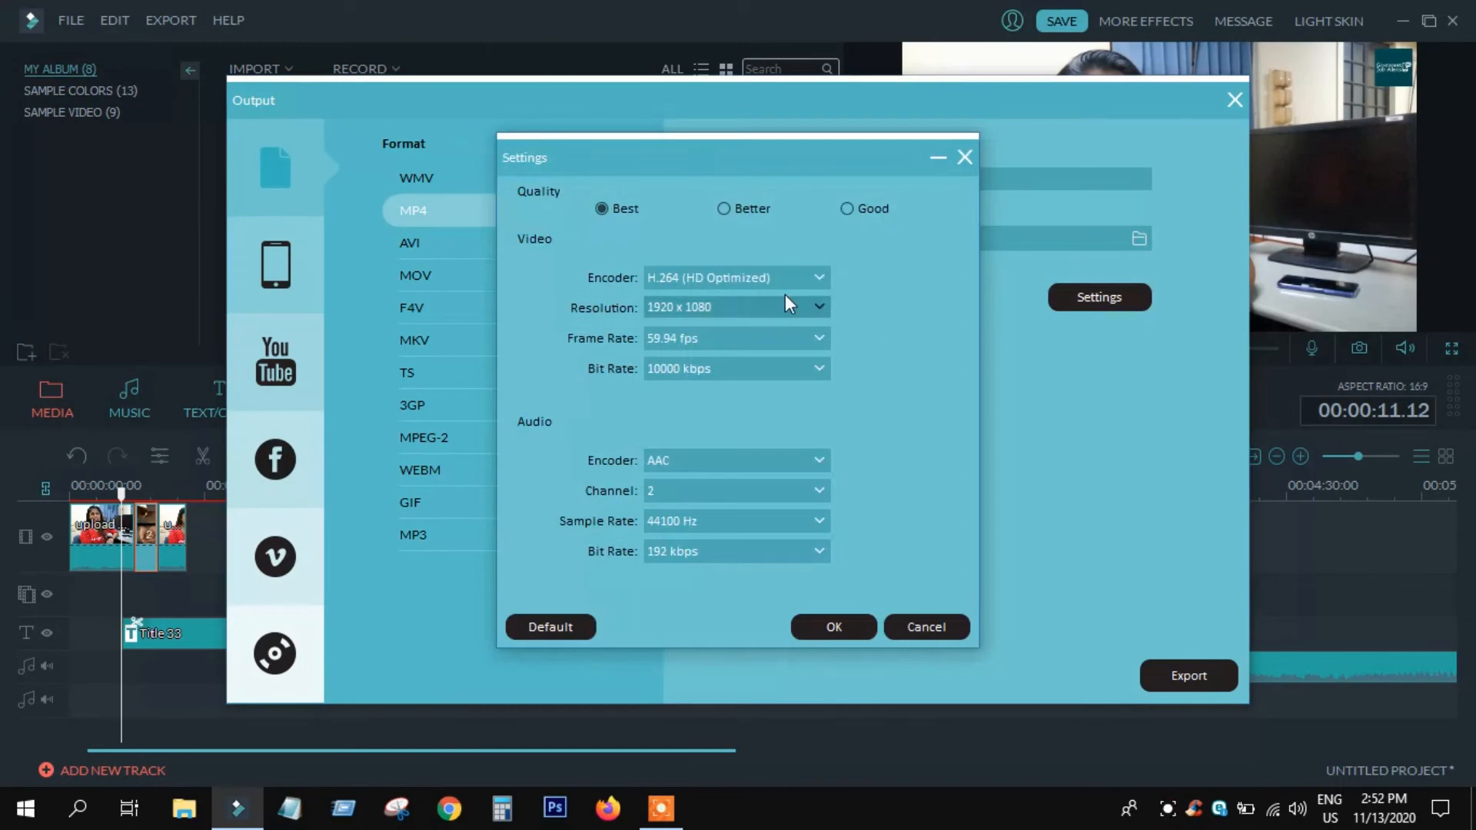
{"action": "left_click", "coordinate": [969, 156]}
{"action": "left_click", "coordinate": [441, 175]}
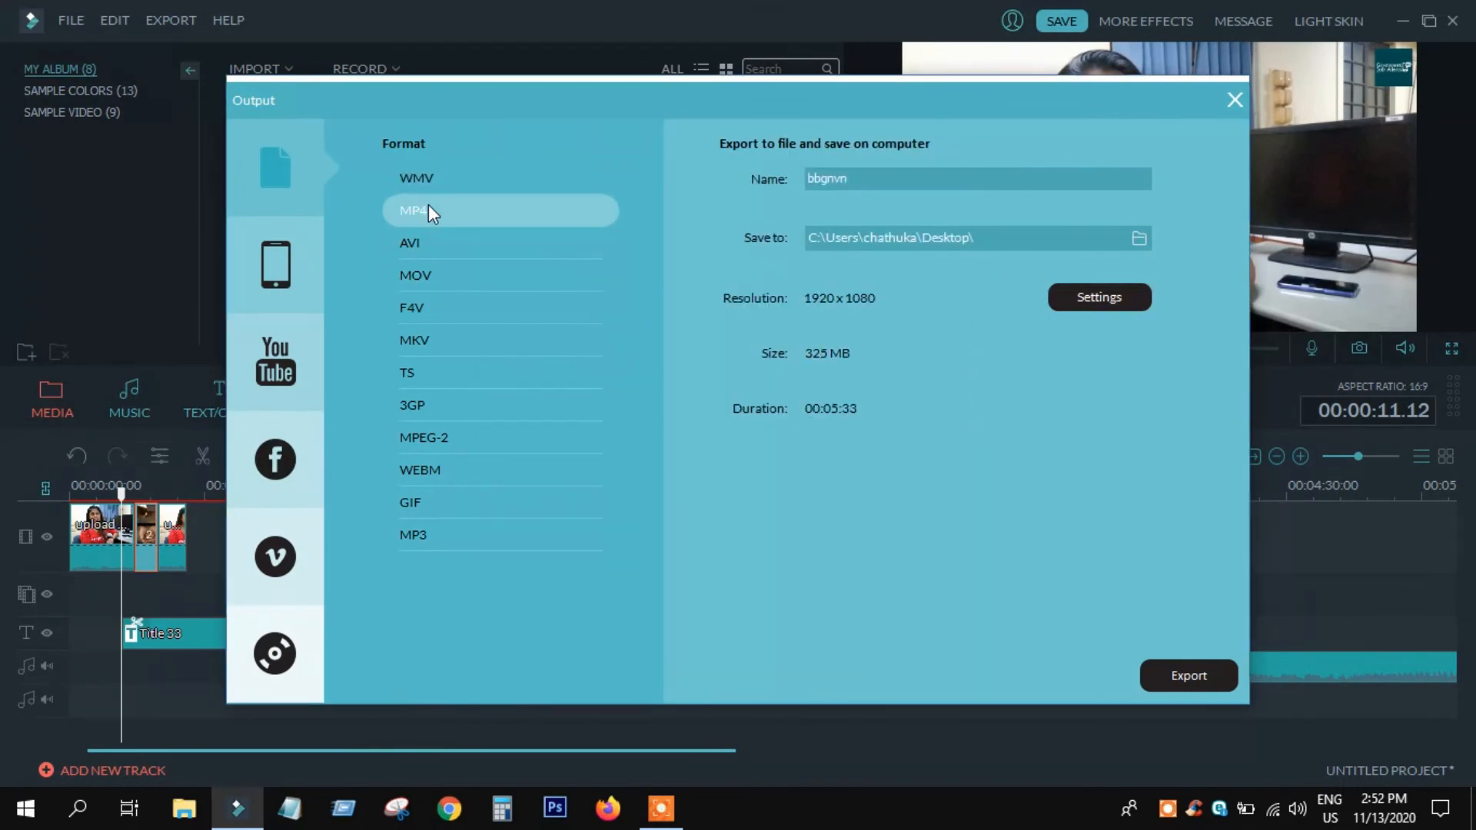
{"action": "left_click", "coordinate": [444, 207]}
{"action": "left_click", "coordinate": [409, 245]}
{"action": "left_click", "coordinate": [452, 276]}
{"action": "left_click", "coordinate": [439, 309]}
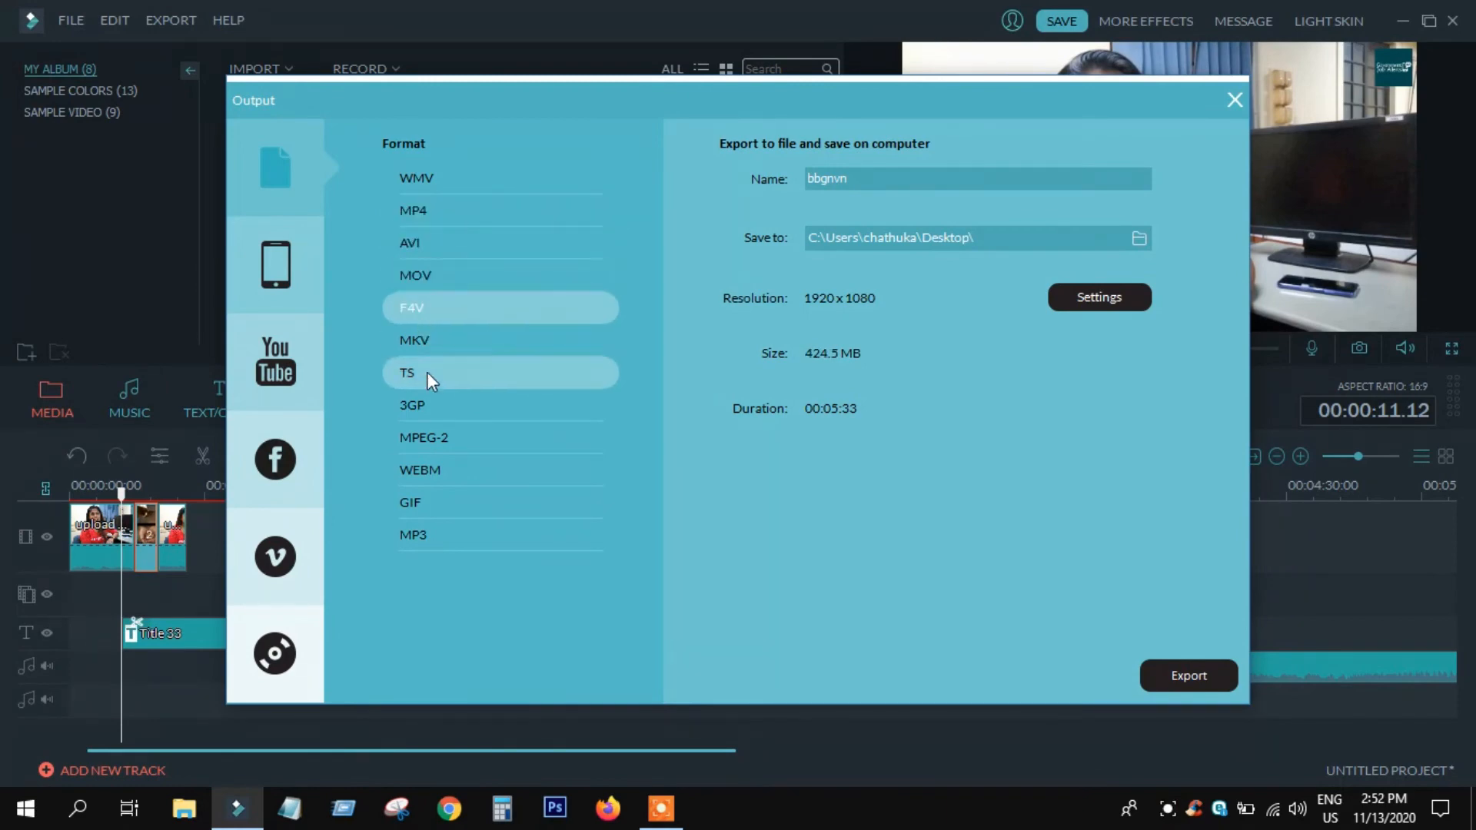
{"action": "left_click", "coordinate": [427, 373]}
{"action": "left_click", "coordinate": [432, 438]}
{"action": "left_click", "coordinate": [458, 405]}
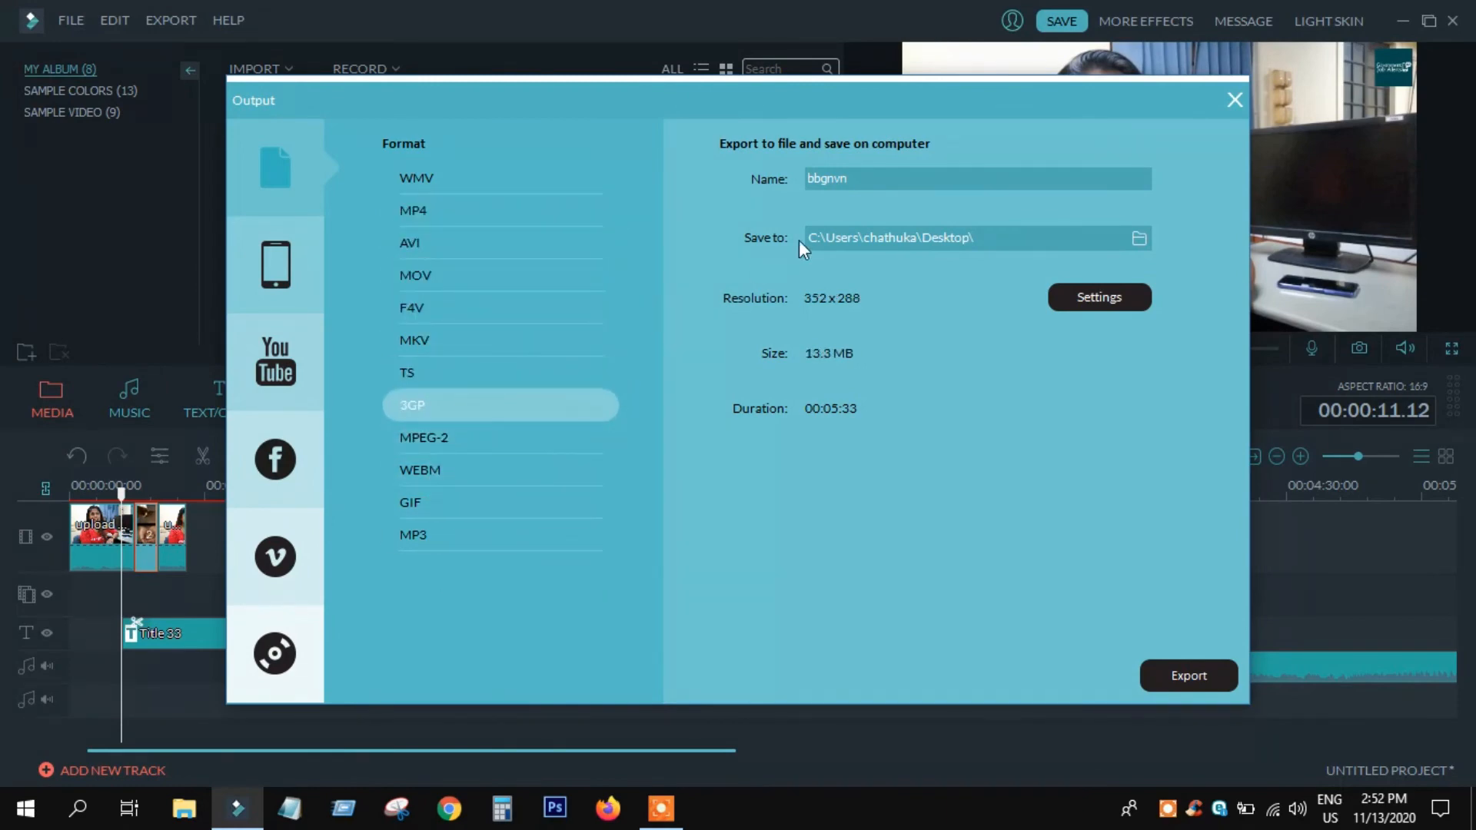
Choose MP4 as the output format and start exporting the project
{"action": "left_click", "coordinate": [462, 188]}
{"action": "left_click", "coordinate": [450, 214]}
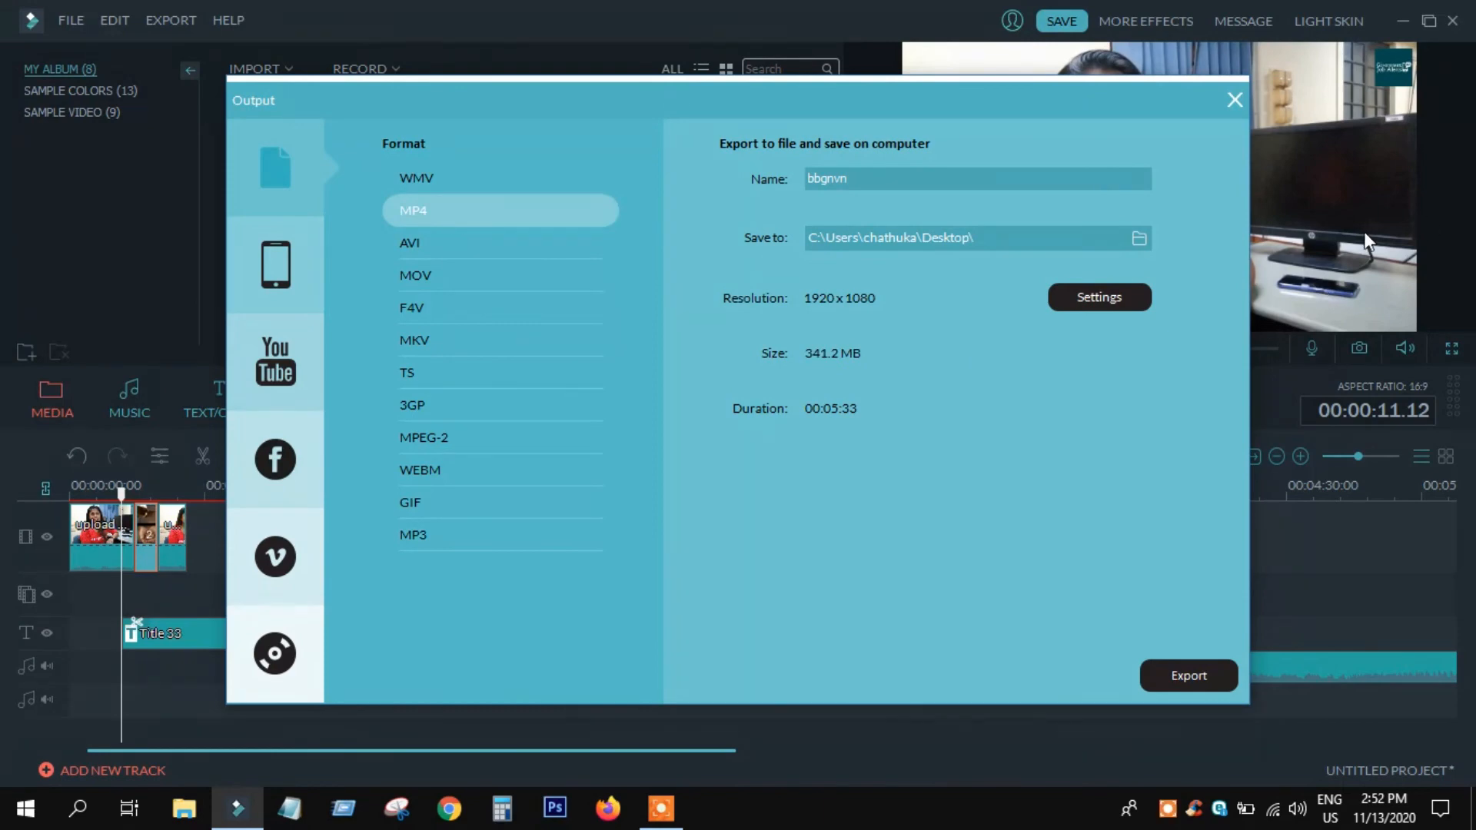
{"action": "left_click", "coordinate": [1187, 681]}
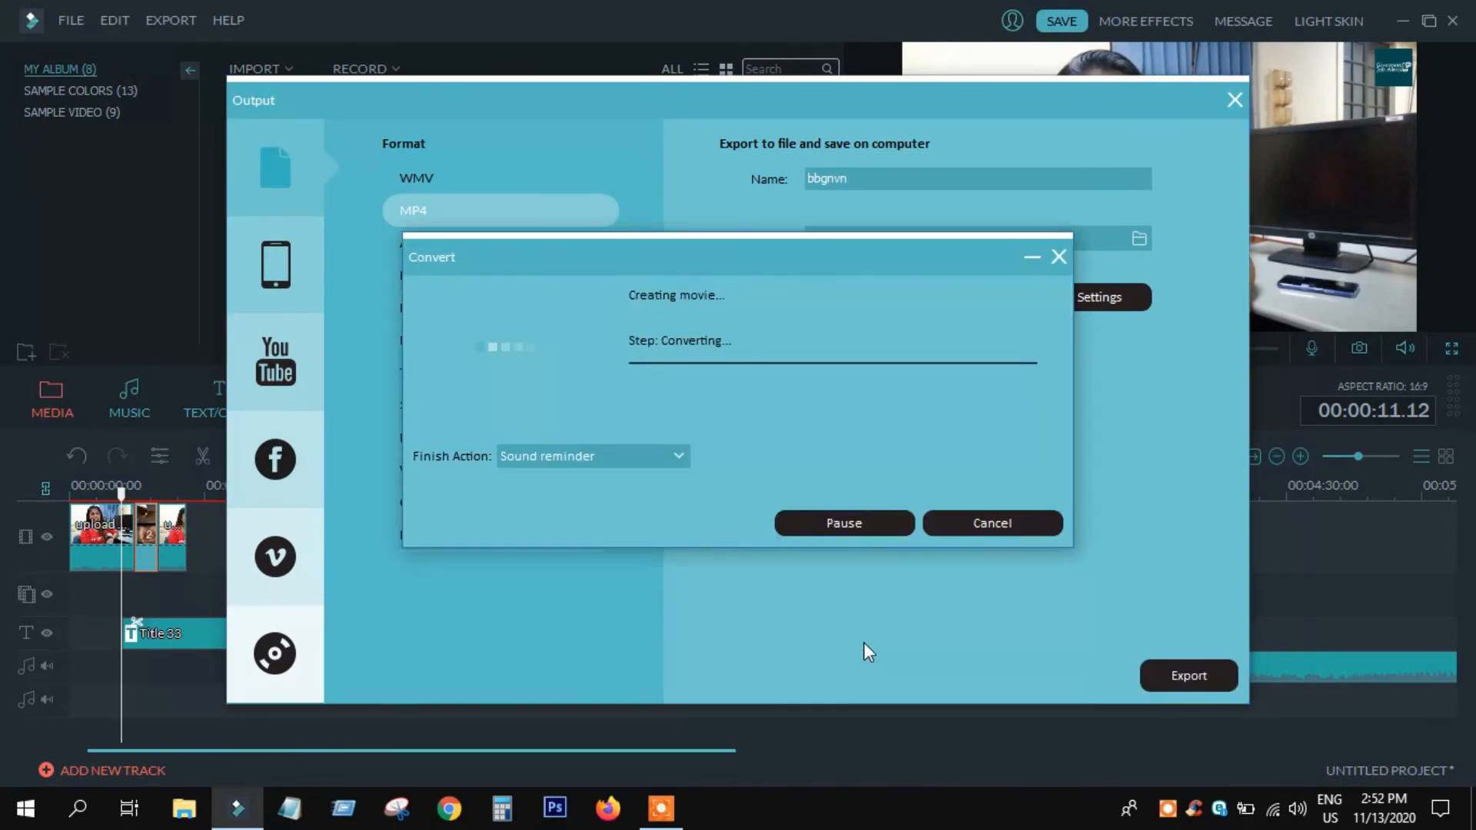